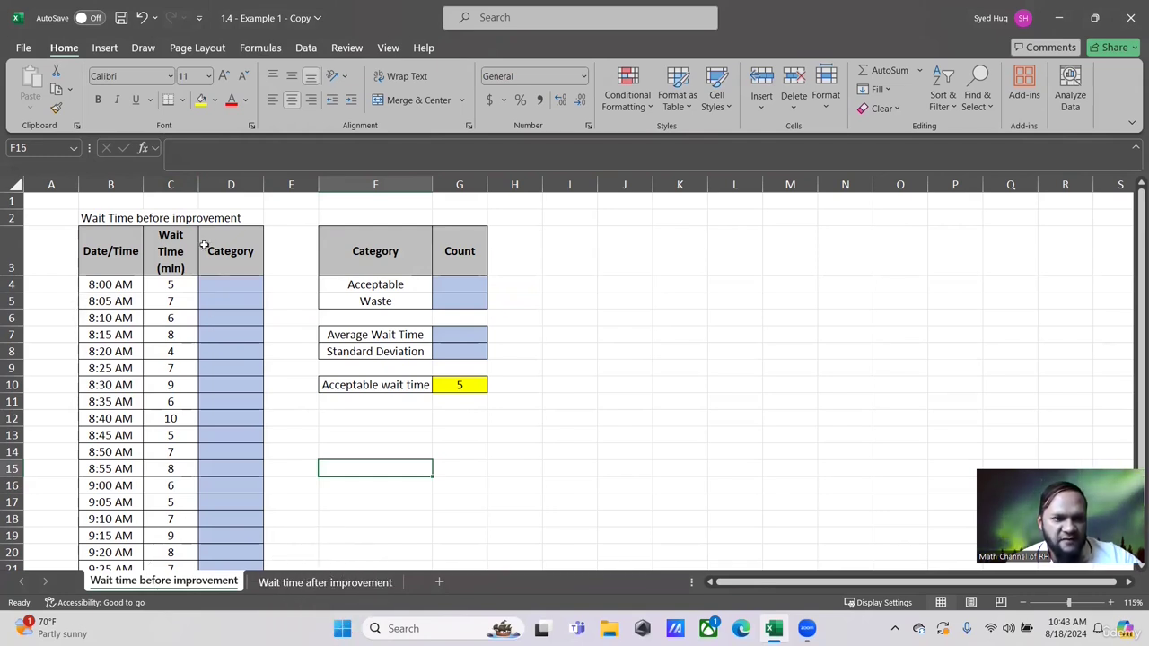
- Examine the date/time and wait time columns, the Acceptable and Waste categories, and the acceptable wait time cell
left_click(204, 320)
left_click(111, 185)
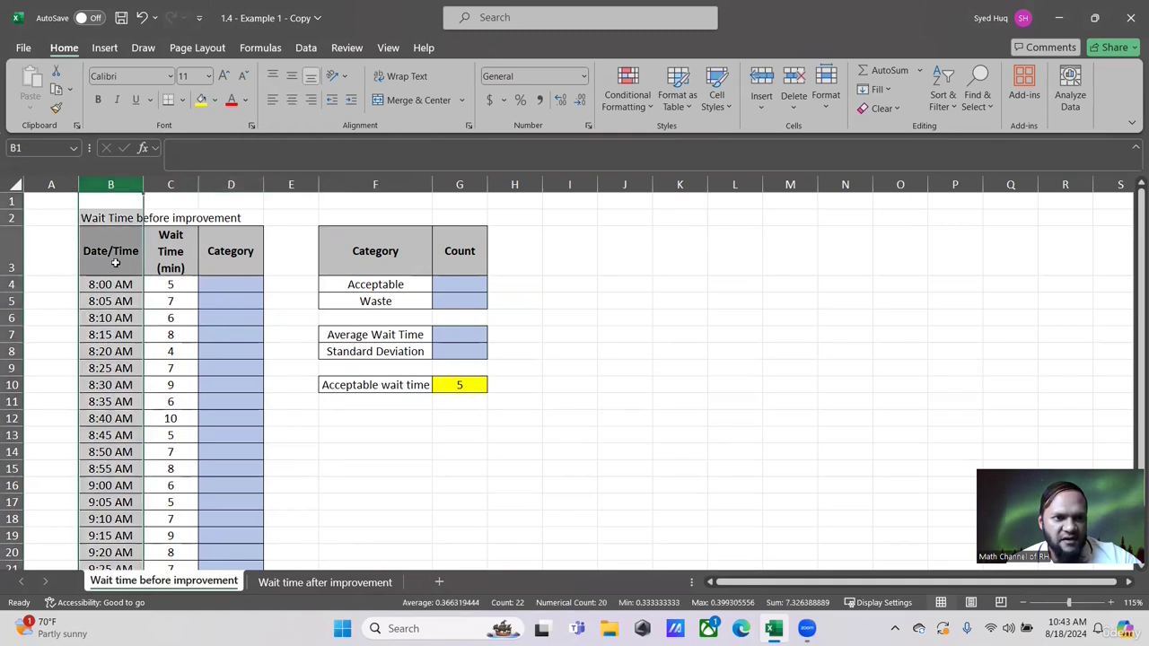
left_click(111, 288)
left_click(109, 305)
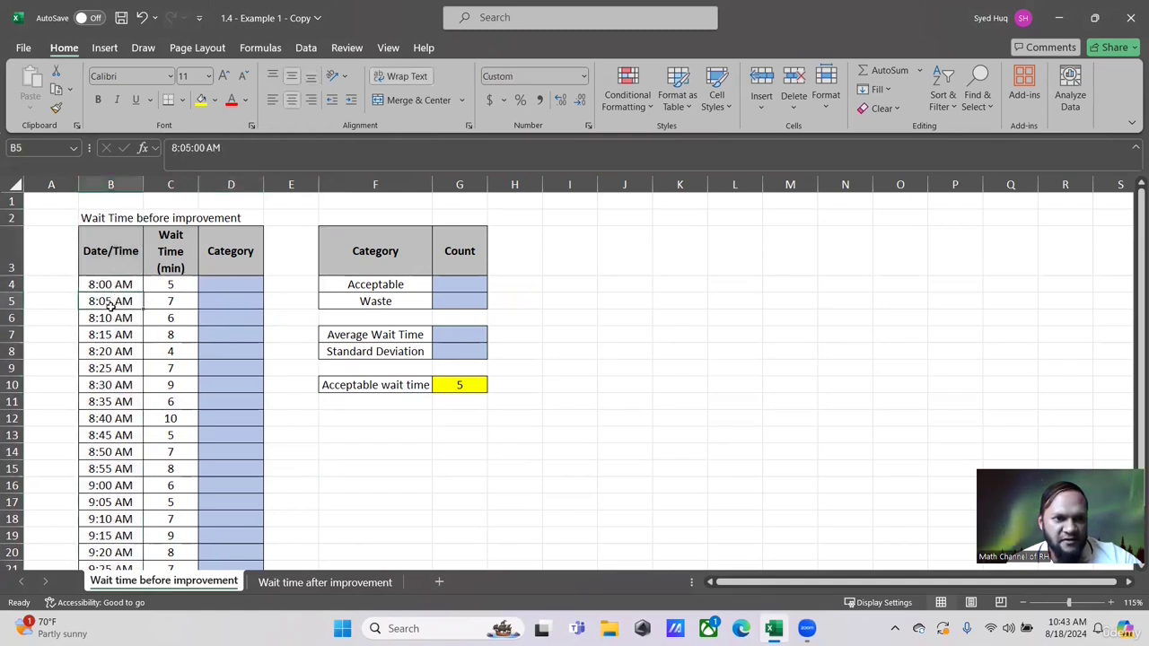
left_click(112, 334)
left_click(171, 184)
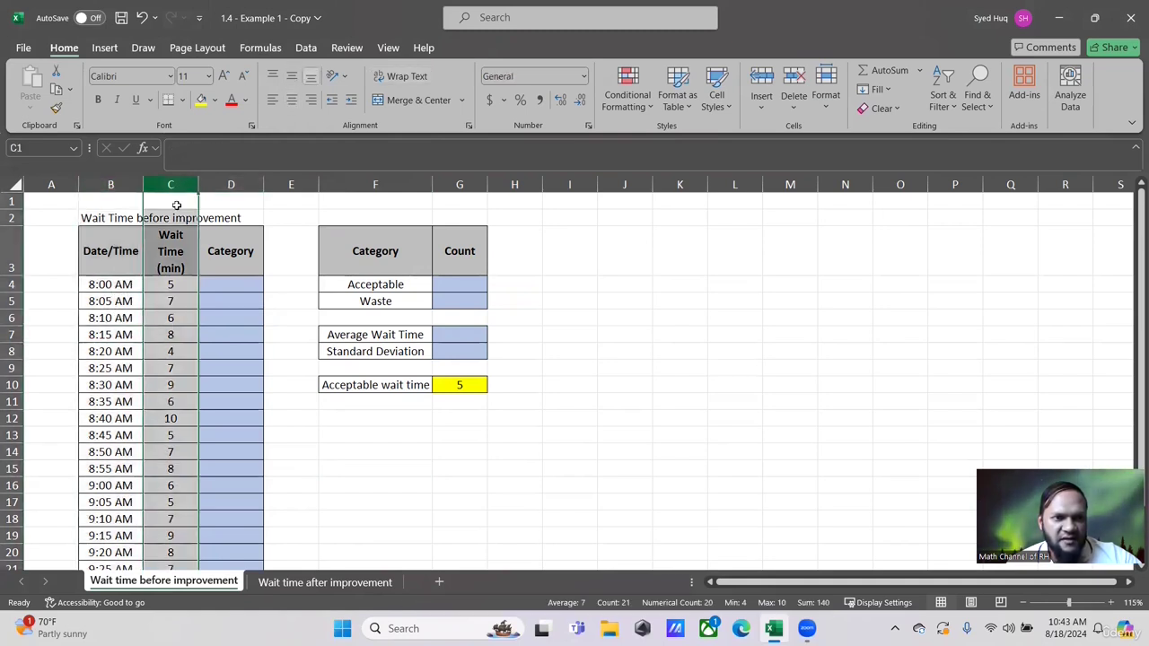
left_click(171, 302)
left_click(167, 346)
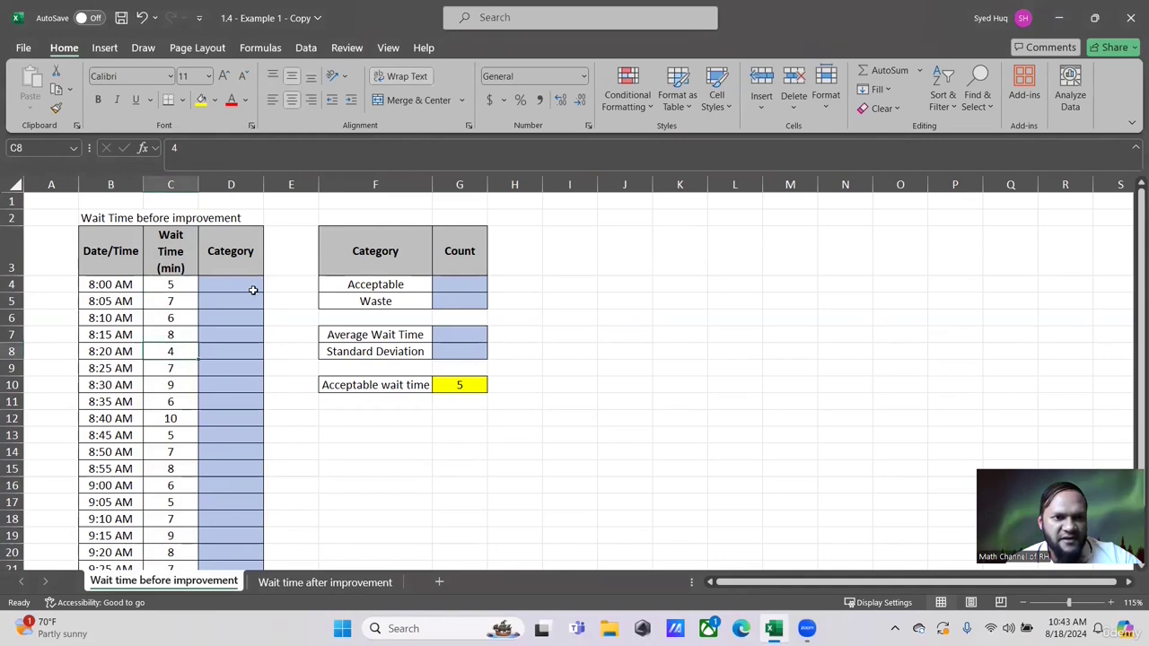
left_click(384, 284)
left_click(377, 303)
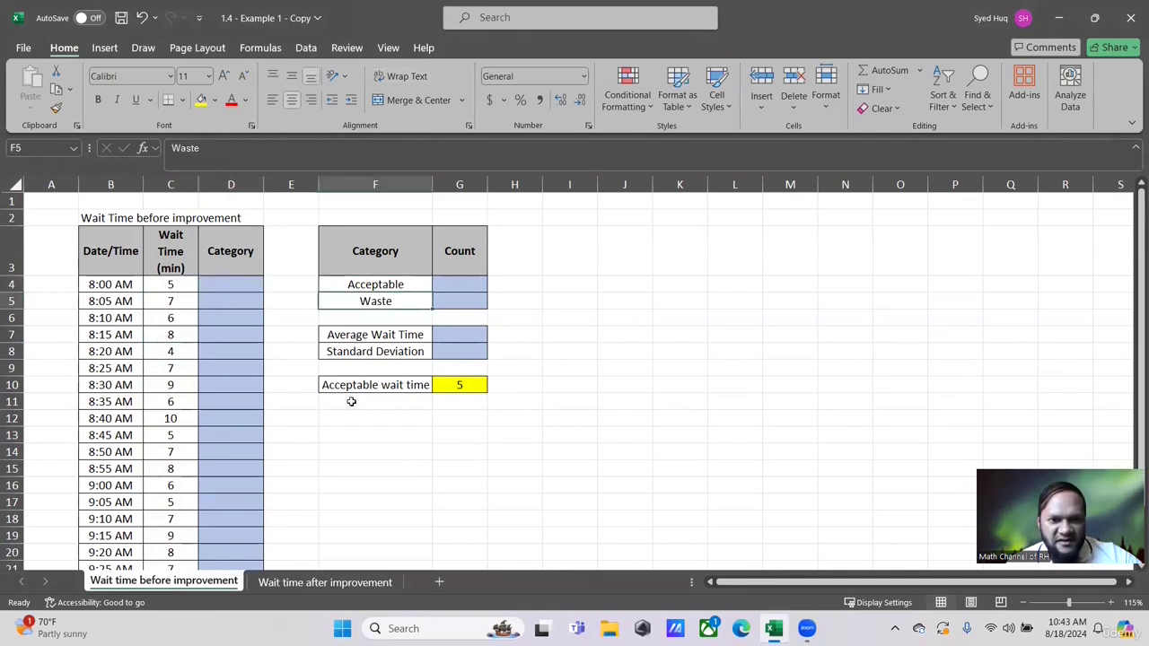
left_click(459, 384)
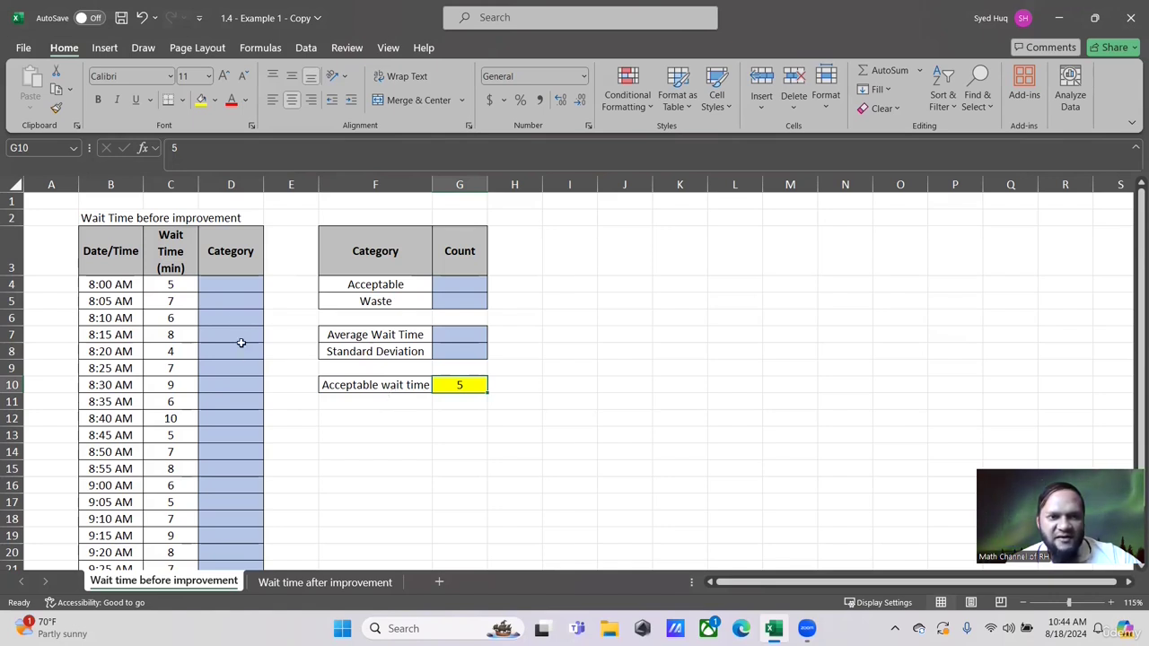
- In D4, write the formula =if(C4<=G10,"Acceptable","waste") to categorize the first wait time
left_click(233, 285)
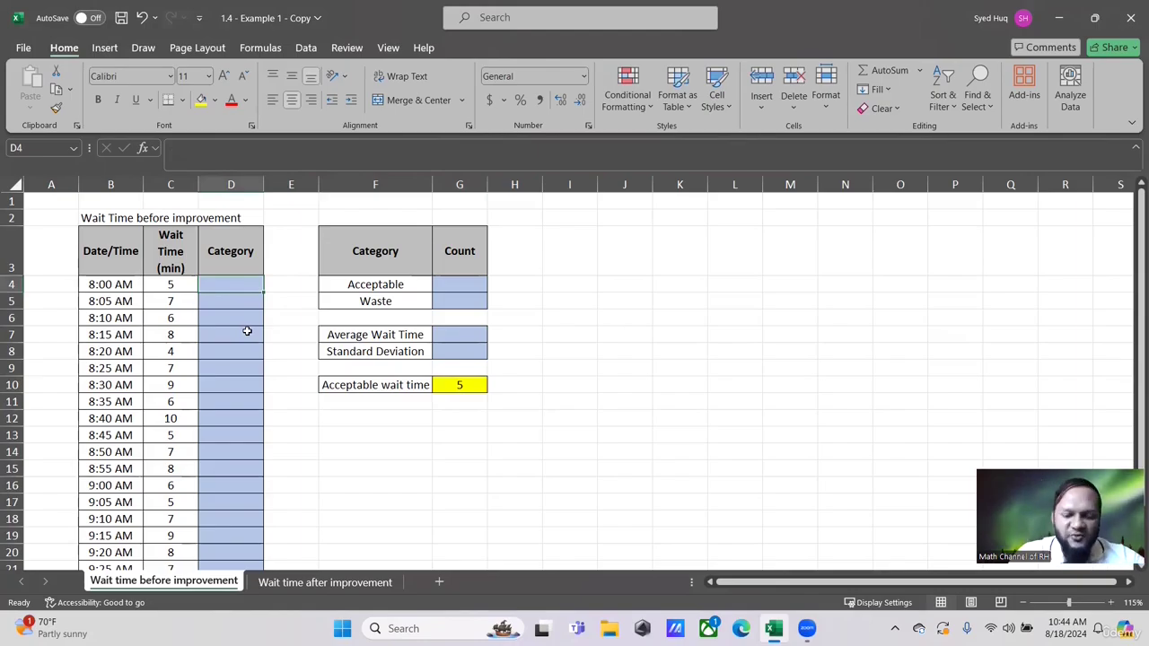
type("=if(")
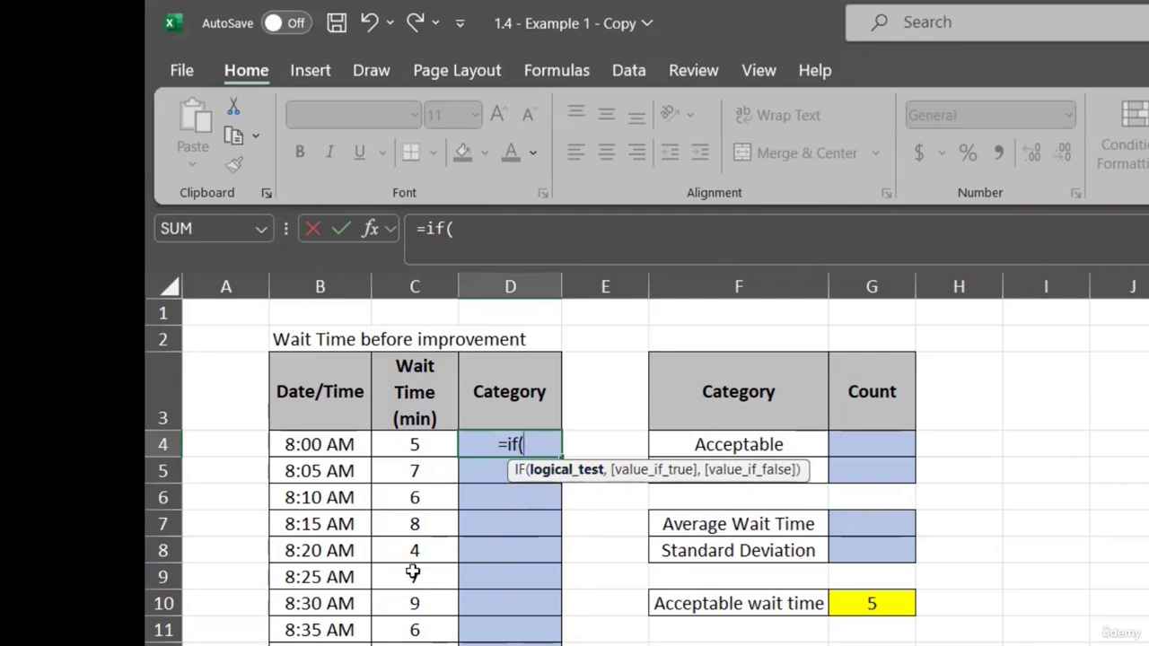
left_click(411, 440)
type("<")
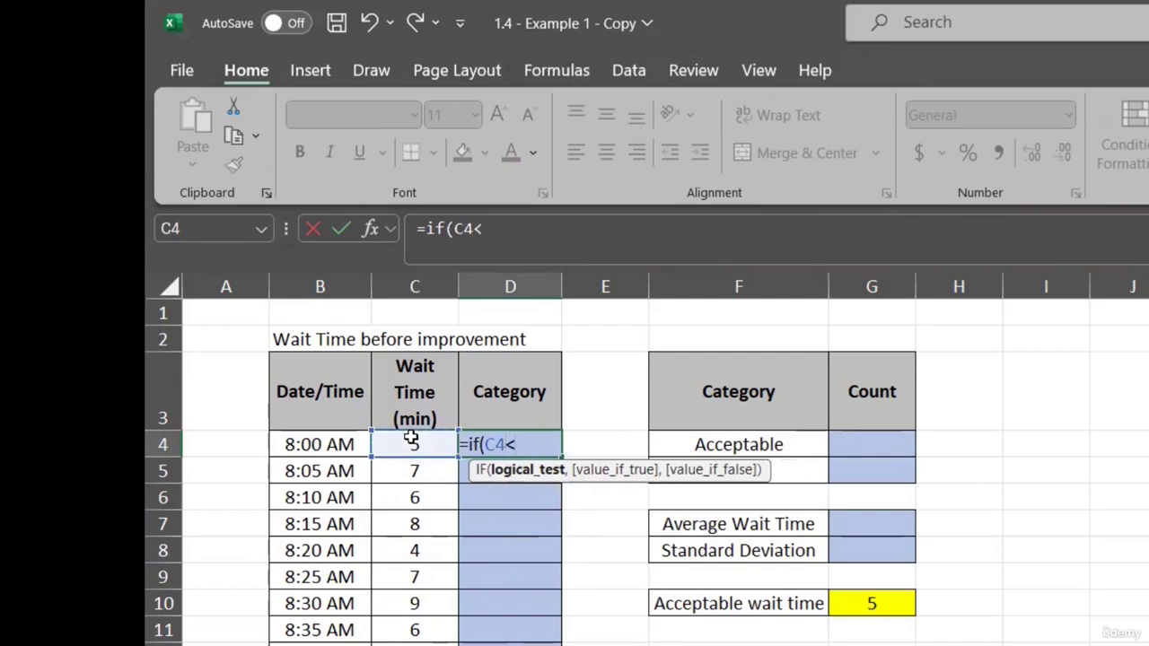
type("=")
left_click(877, 603)
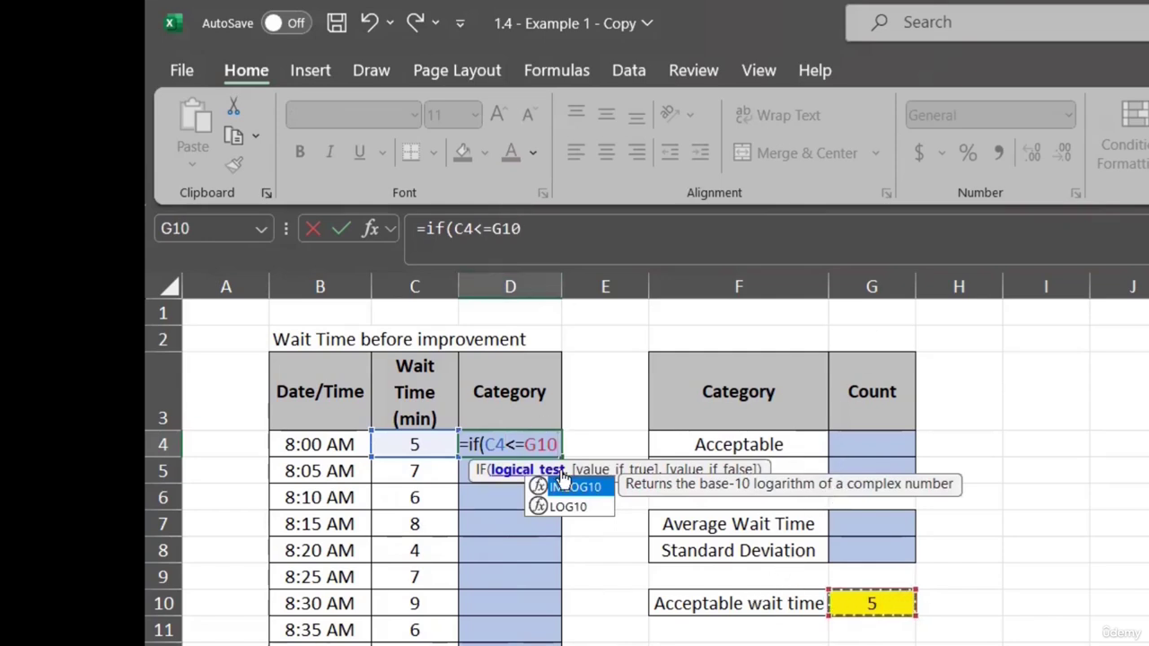
type(",")
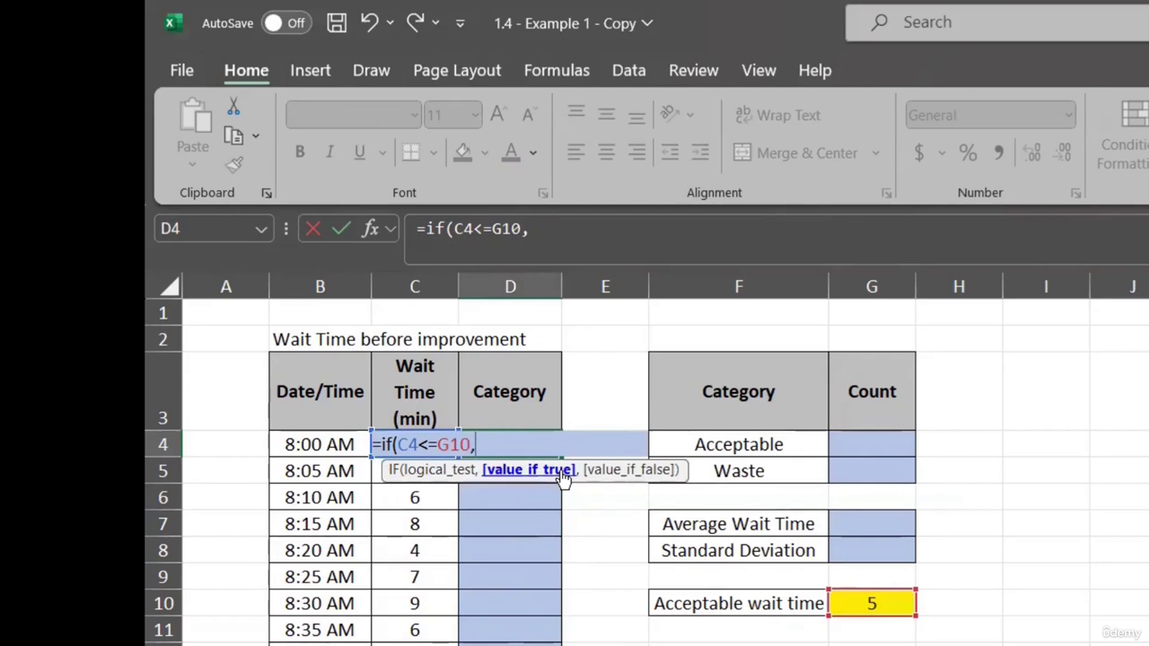
type("\"Accep")
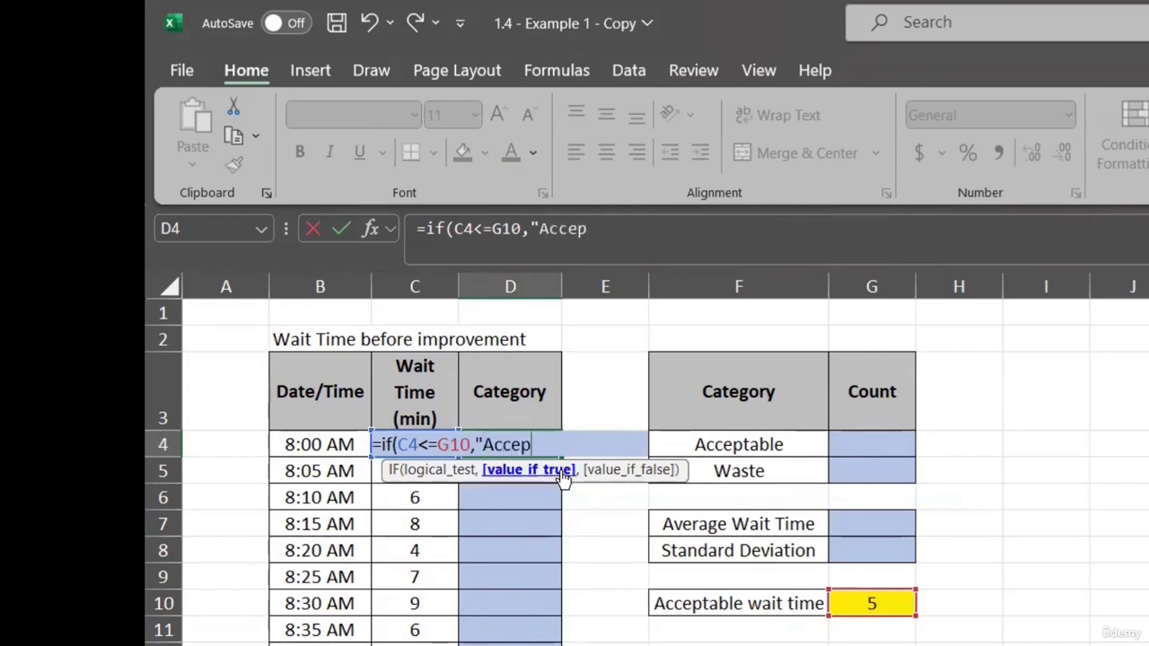
type("table\"")
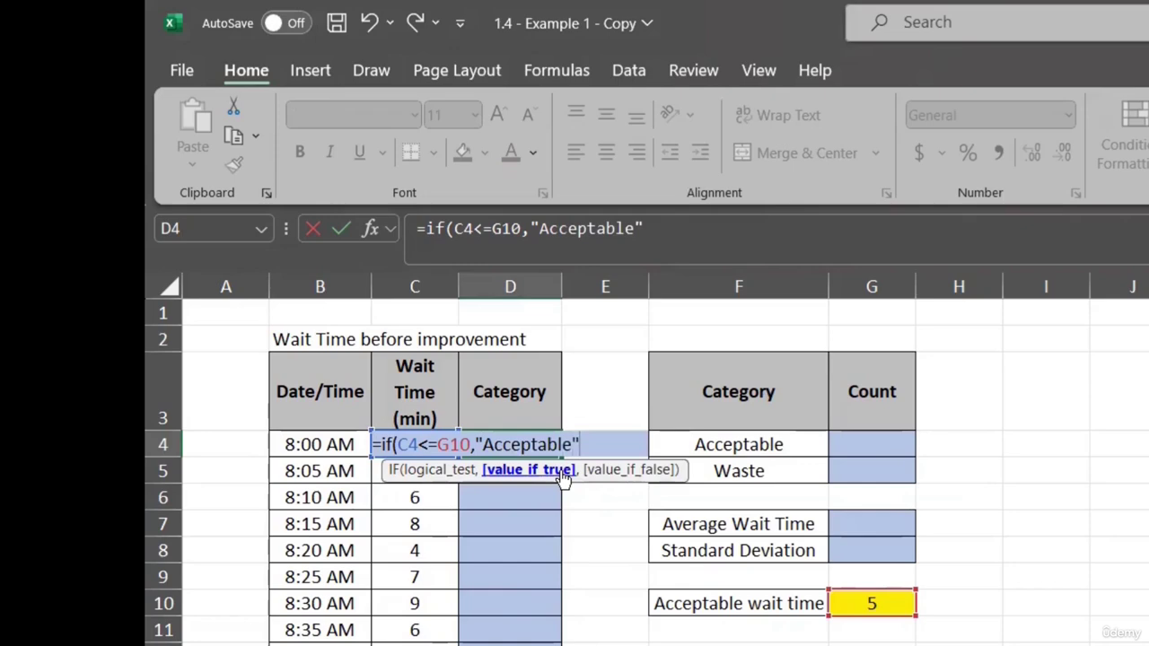
type(",\"wast")
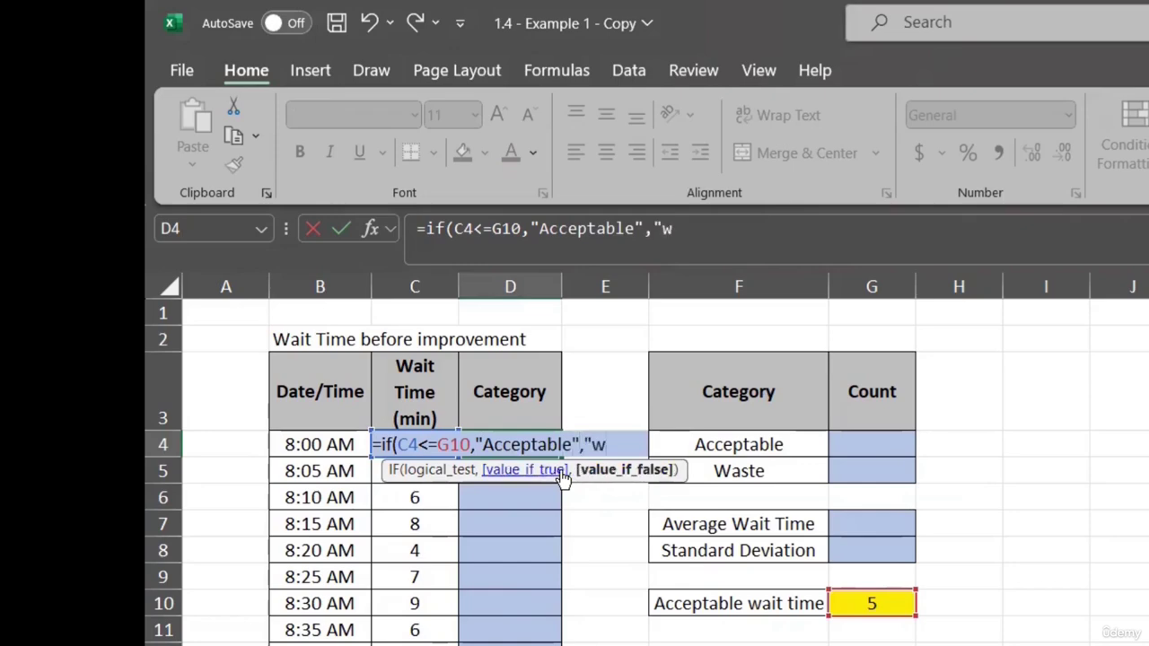
type("e\")")
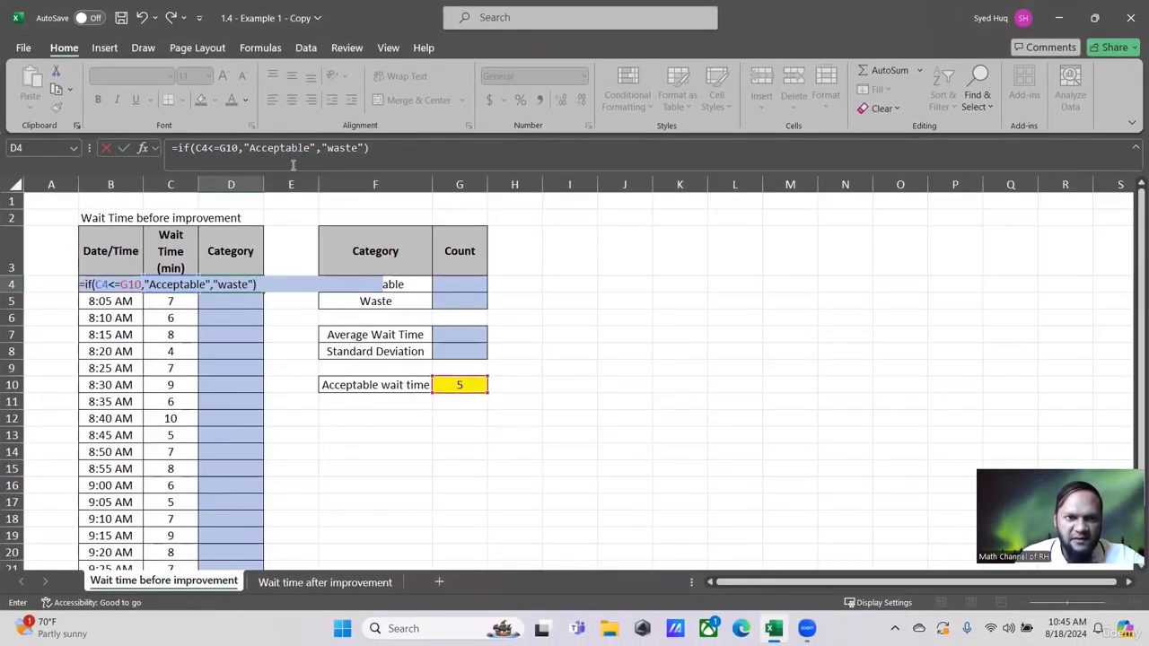
- Capitalize the false result in D4's IF formula as "Waste" and commit the formula
left_click(333, 149)
key("BackSpace")
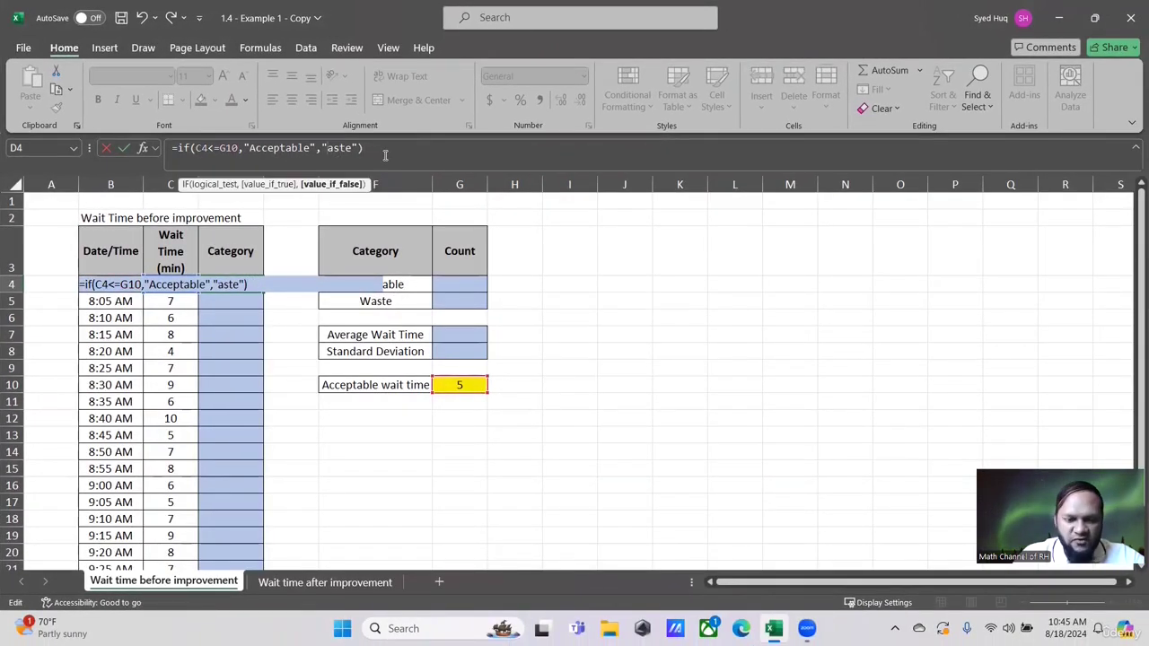
type("W")
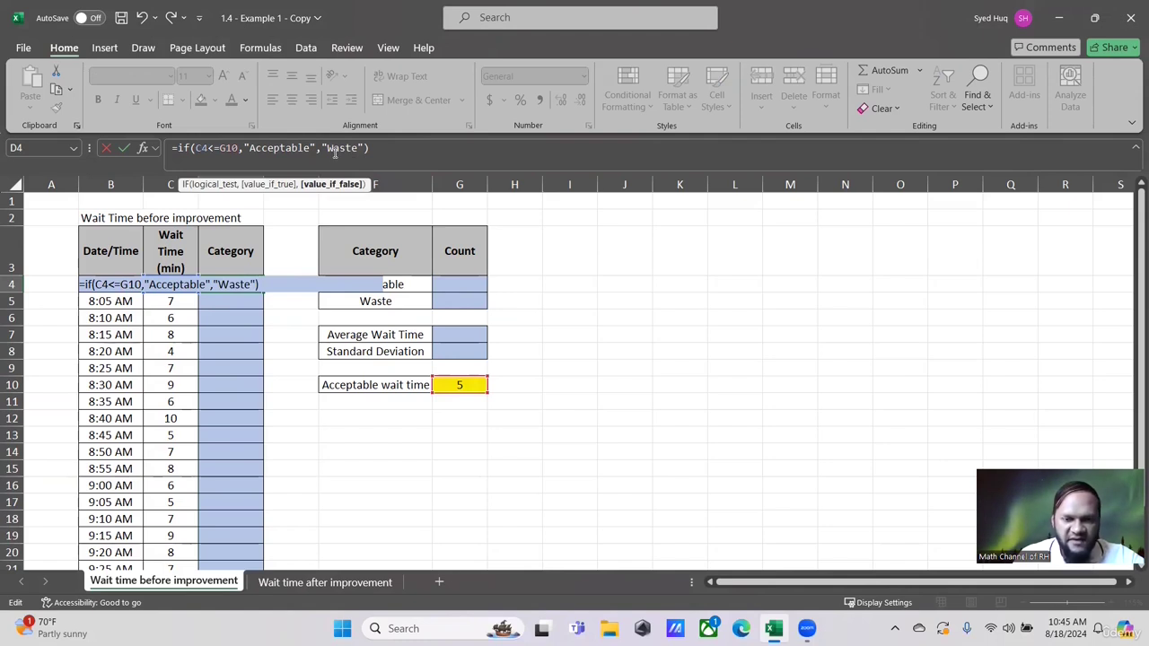
key("BackSpace")
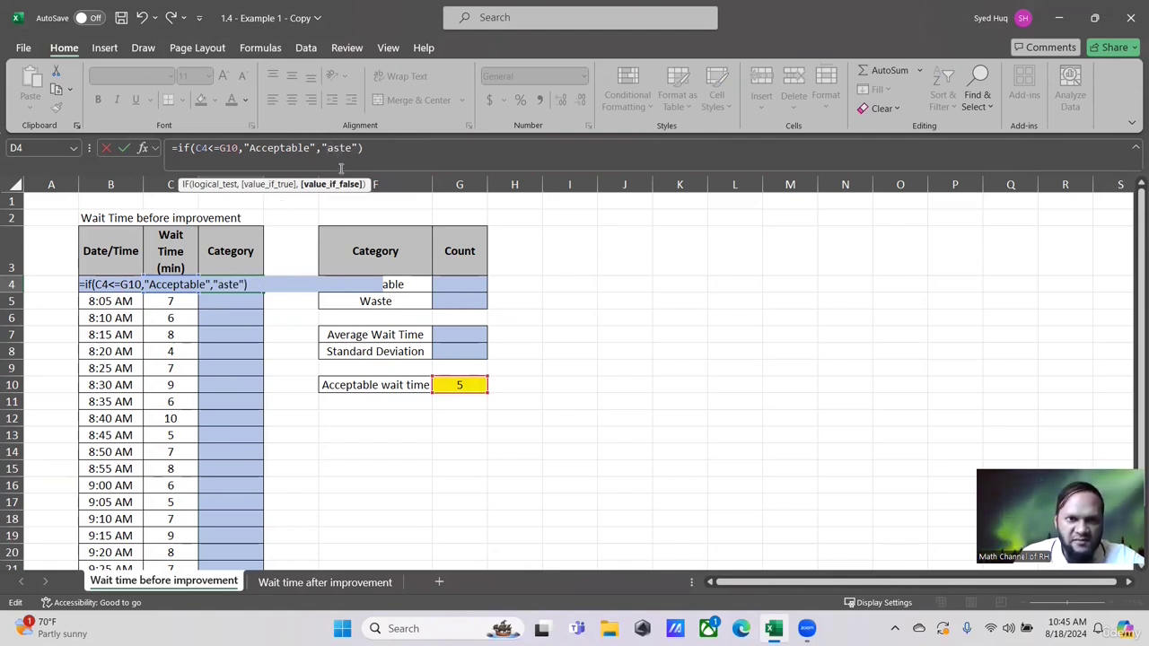
type("w")
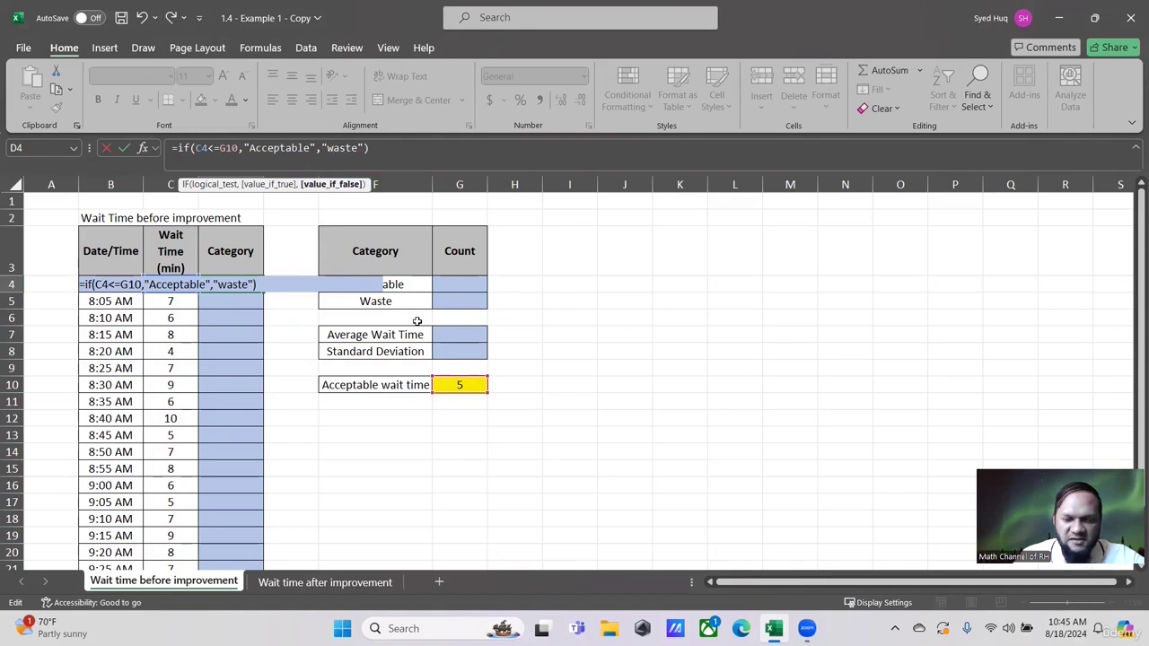
key("BackSpace")
type("W")
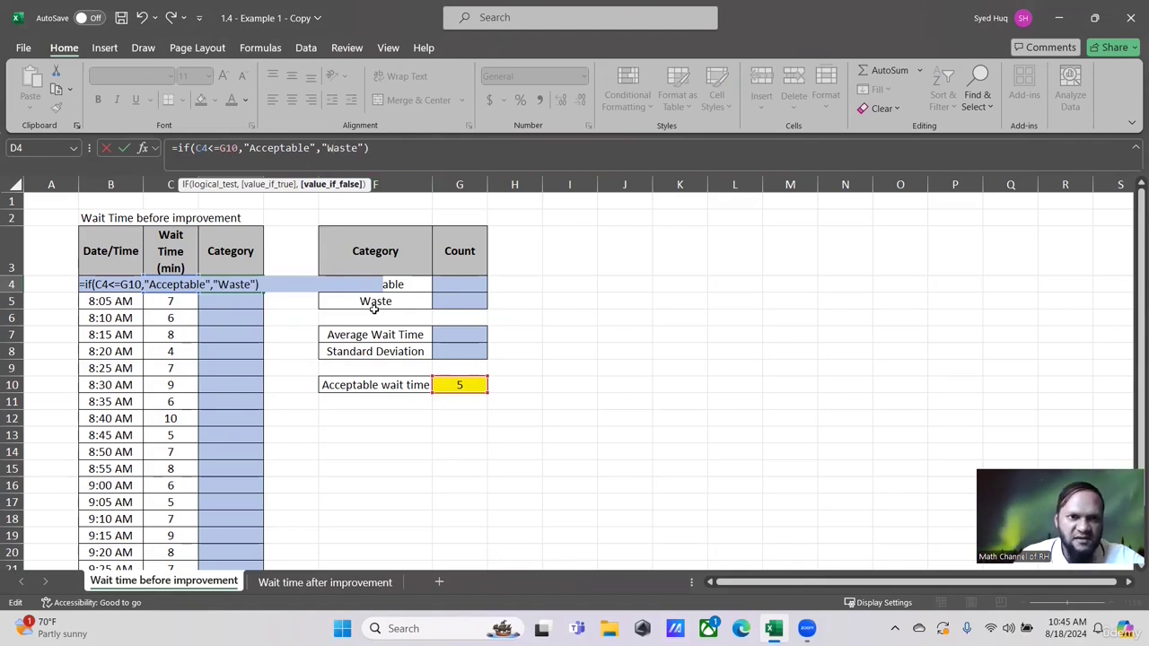
key("Return")
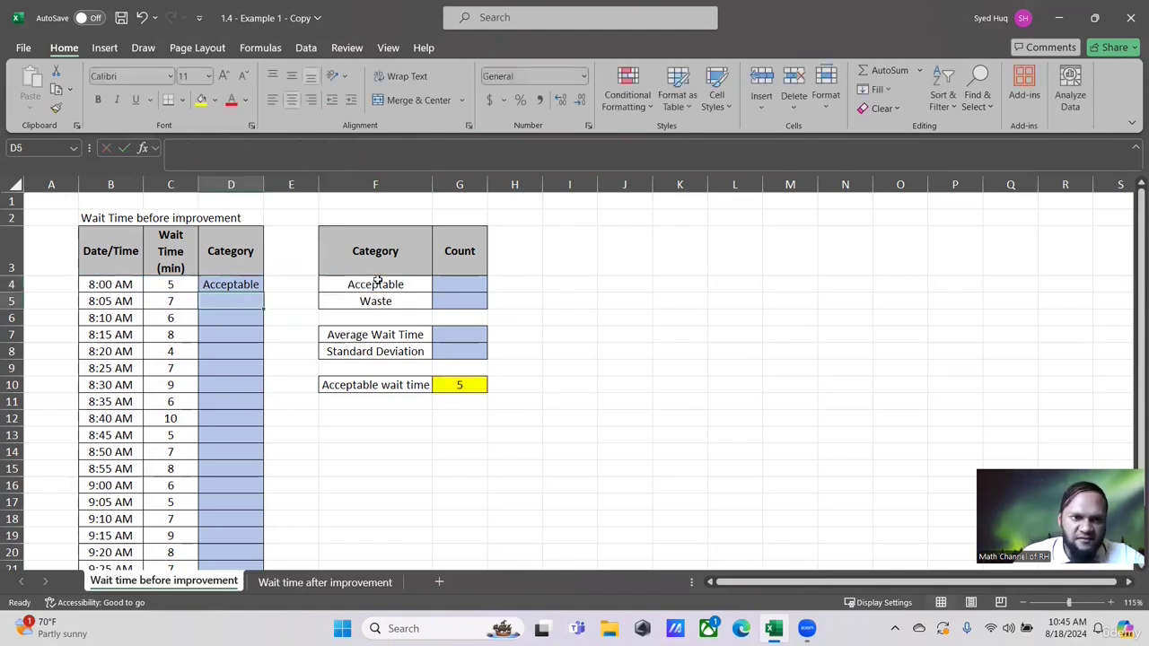
- Fill the IF formula from D4 down the rest of the Category column
left_click(167, 287)
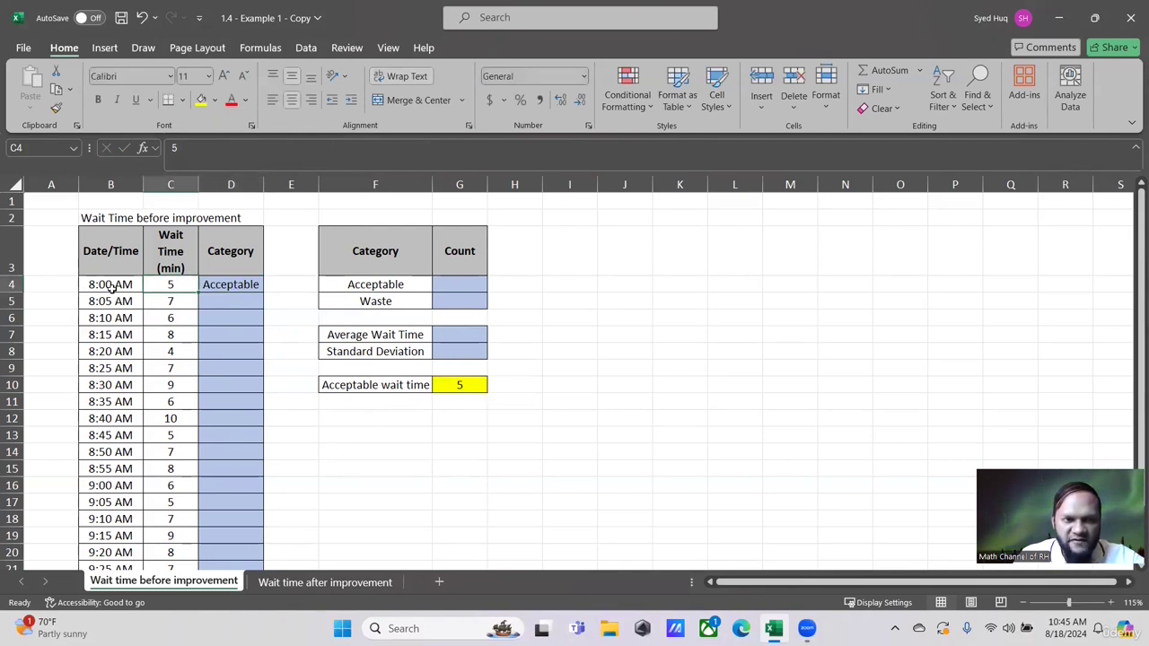
left_click(222, 285)
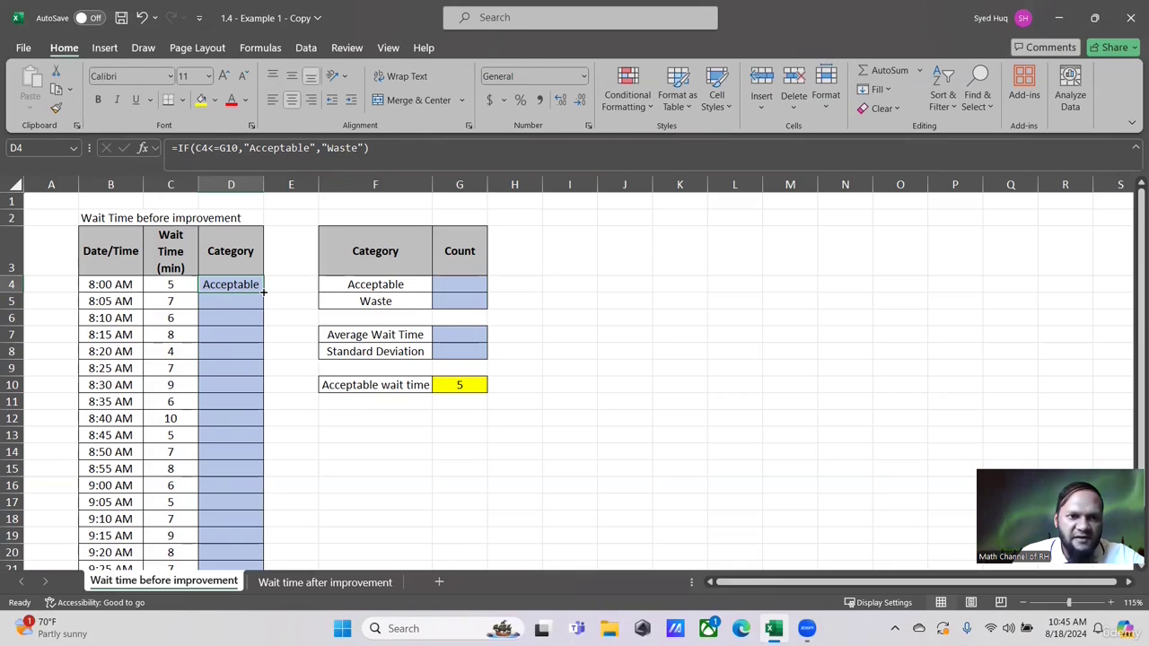
scroll(256, 297, "up", 3)
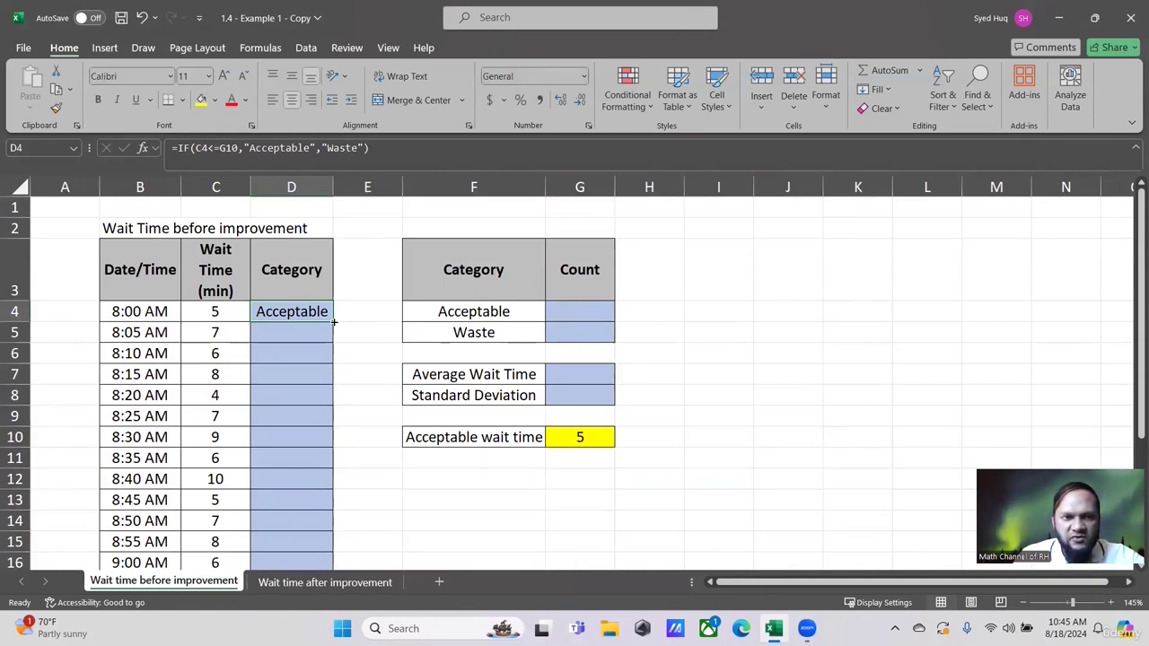
double_click(334, 322)
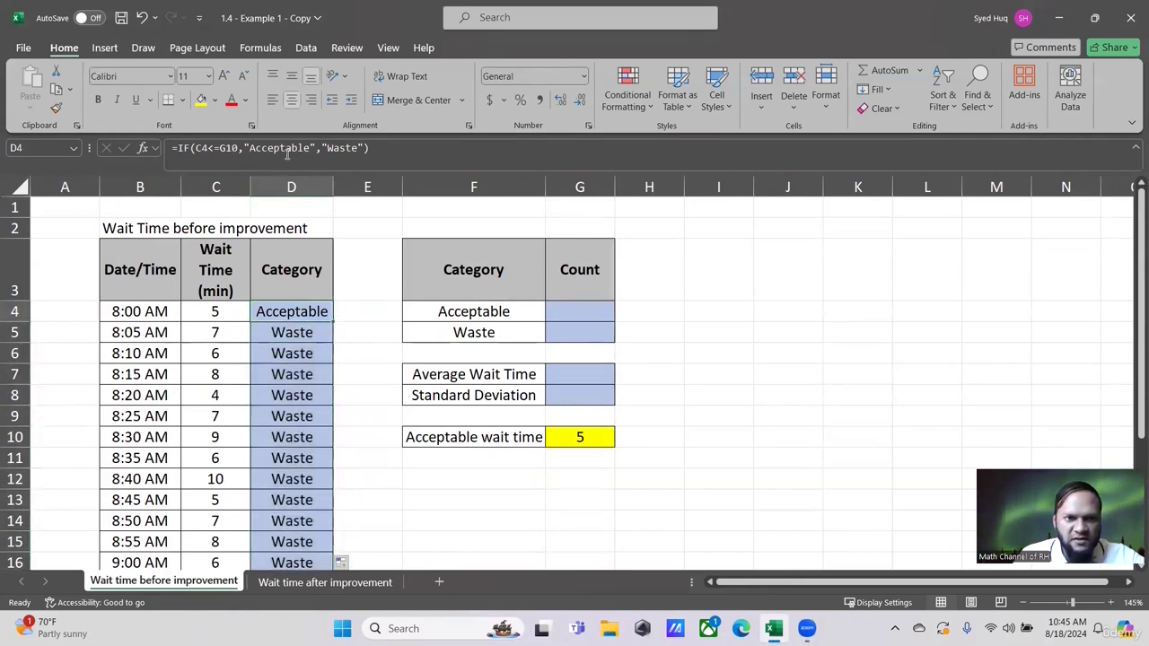
- Inspect which cells the Category formulas in D4, D5 and D6 reference for the acceptable wait time
left_click(247, 146)
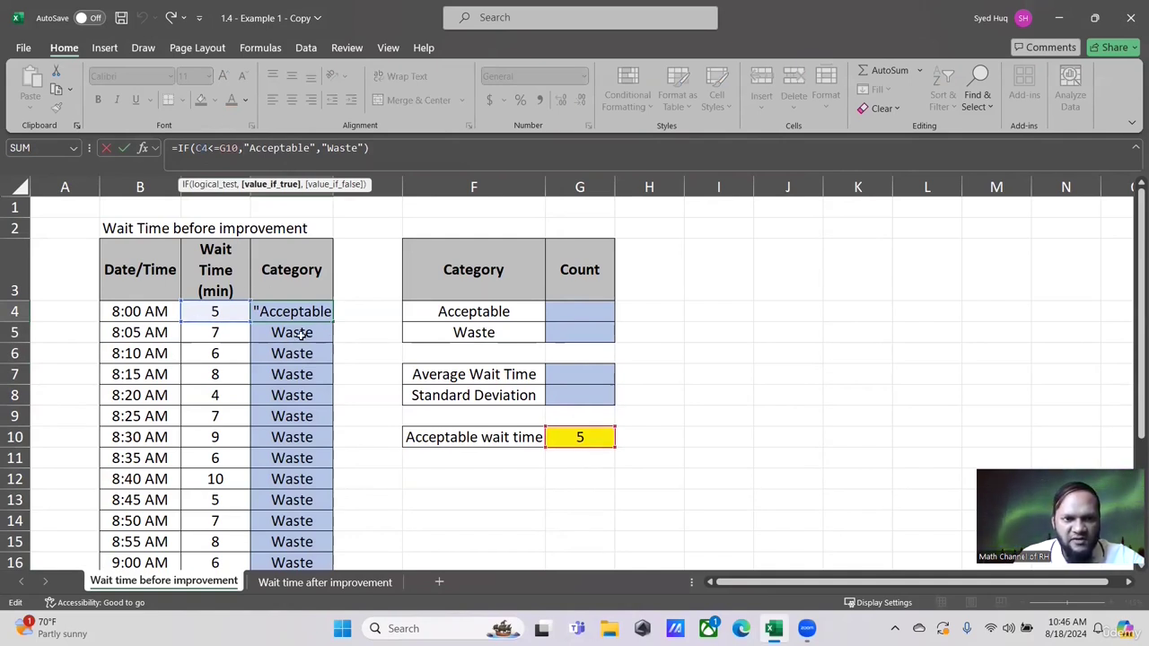
key("ctrl+Return")
key("Return")
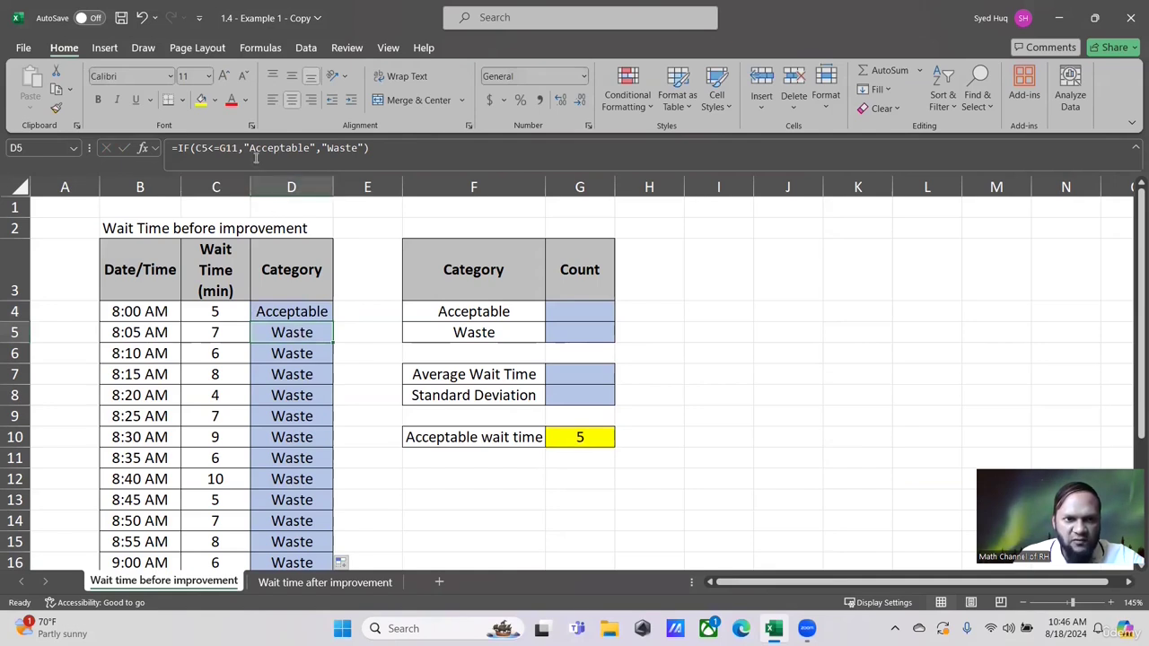
key("F2")
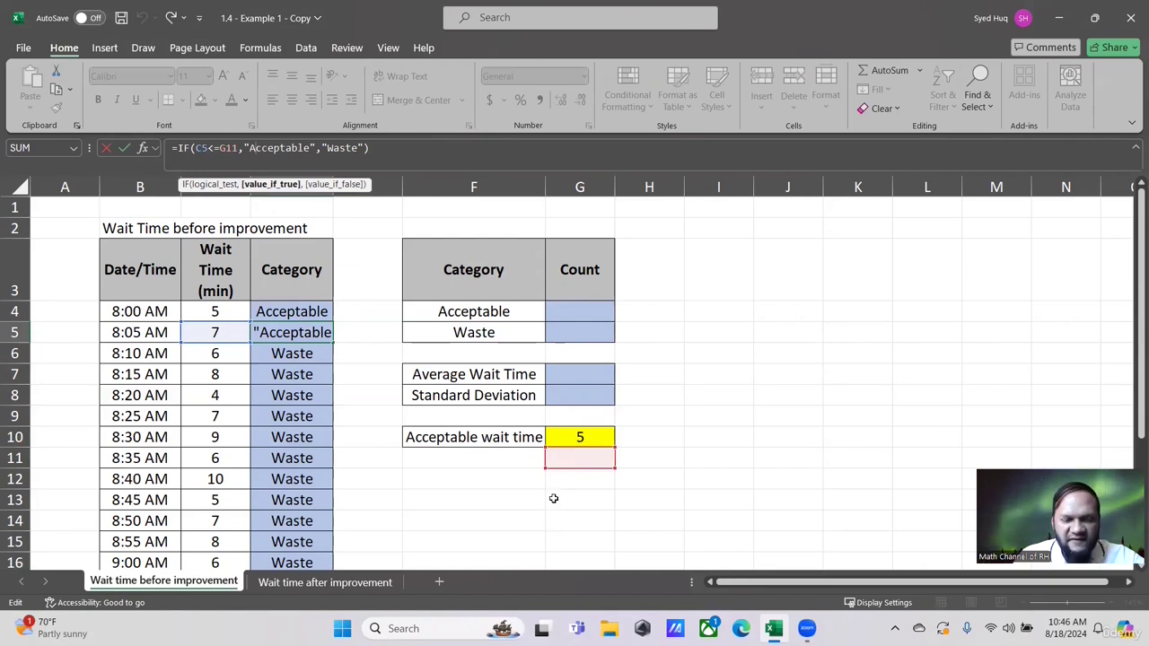
key("Escape")
left_click(286, 354)
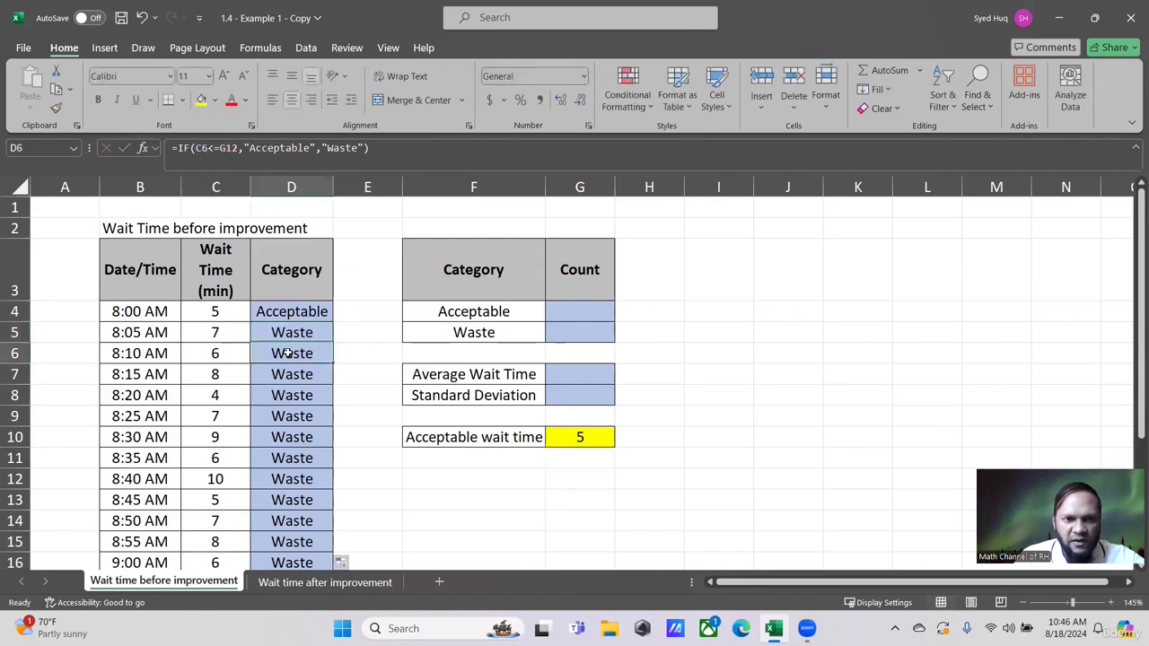
left_click(308, 164)
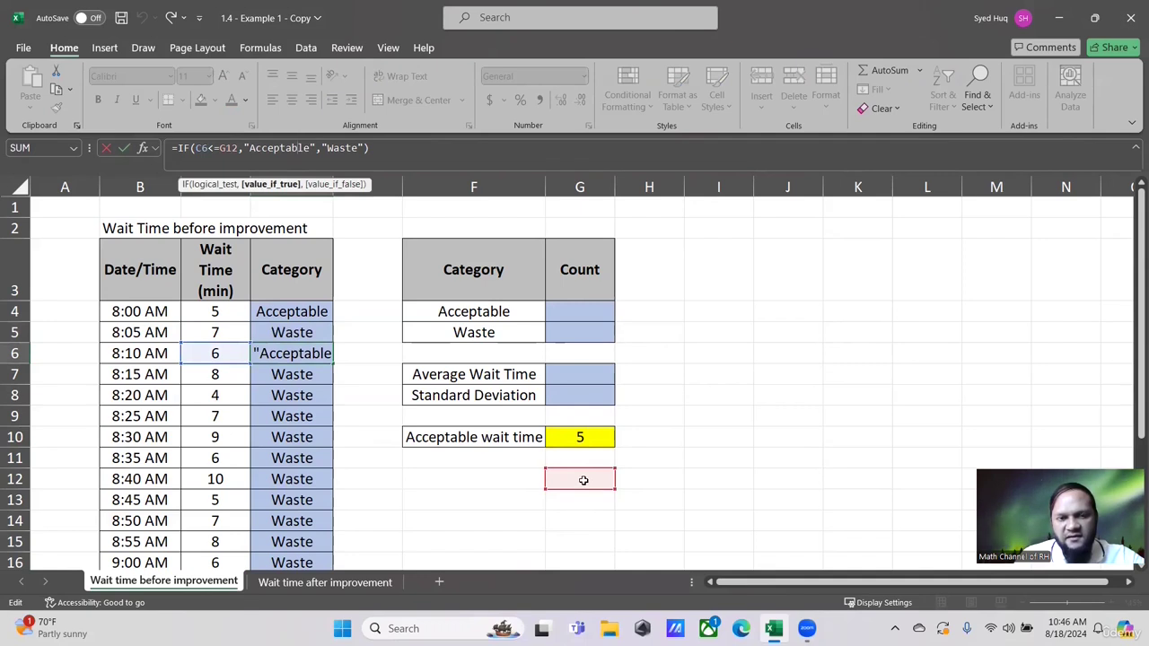
key("Escape")
- Recheck the acceptable wait time reference in D4's IF formula, leaving the formula unchanged and D4 selected
left_click(276, 312)
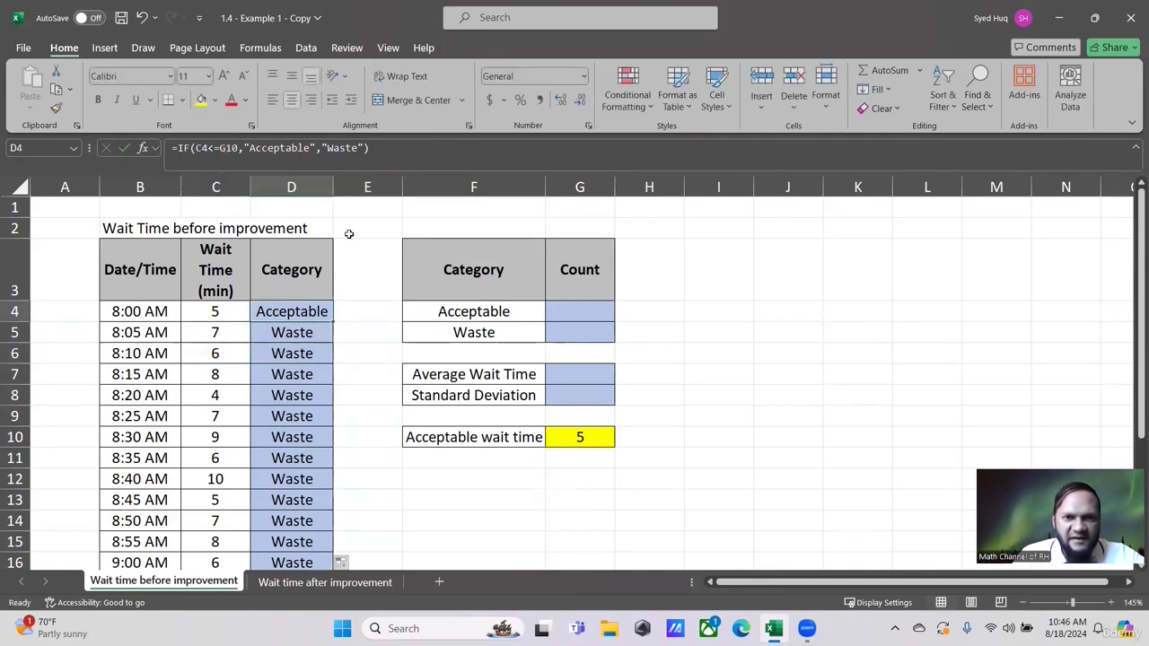
left_click(227, 154)
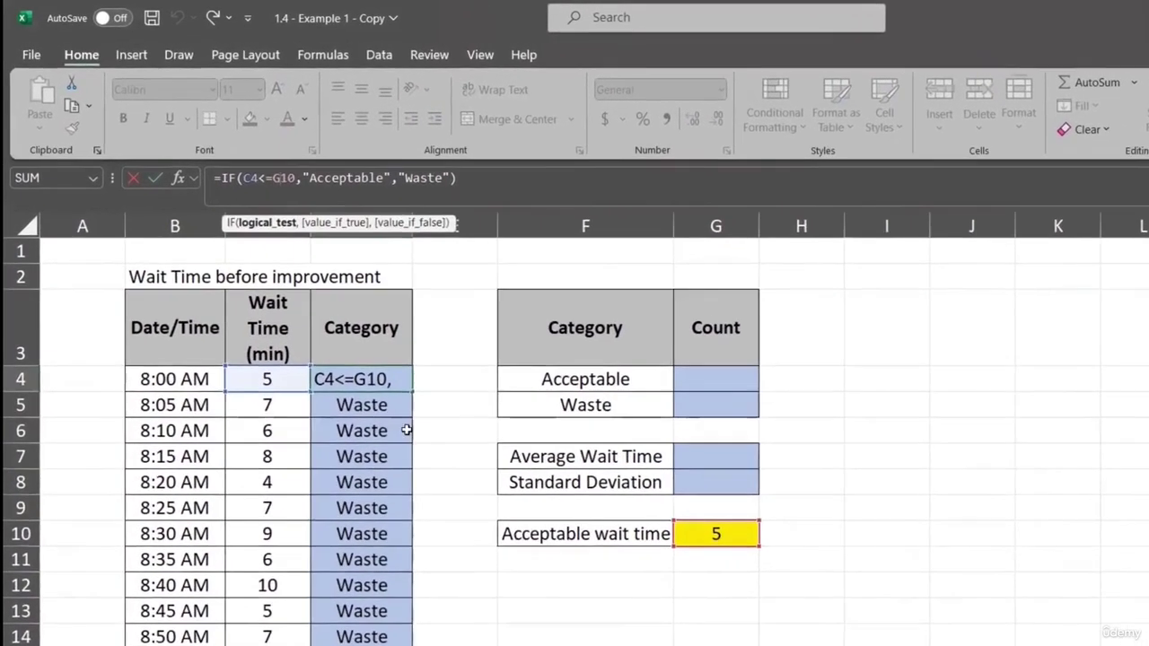
key("ctrl+Return")
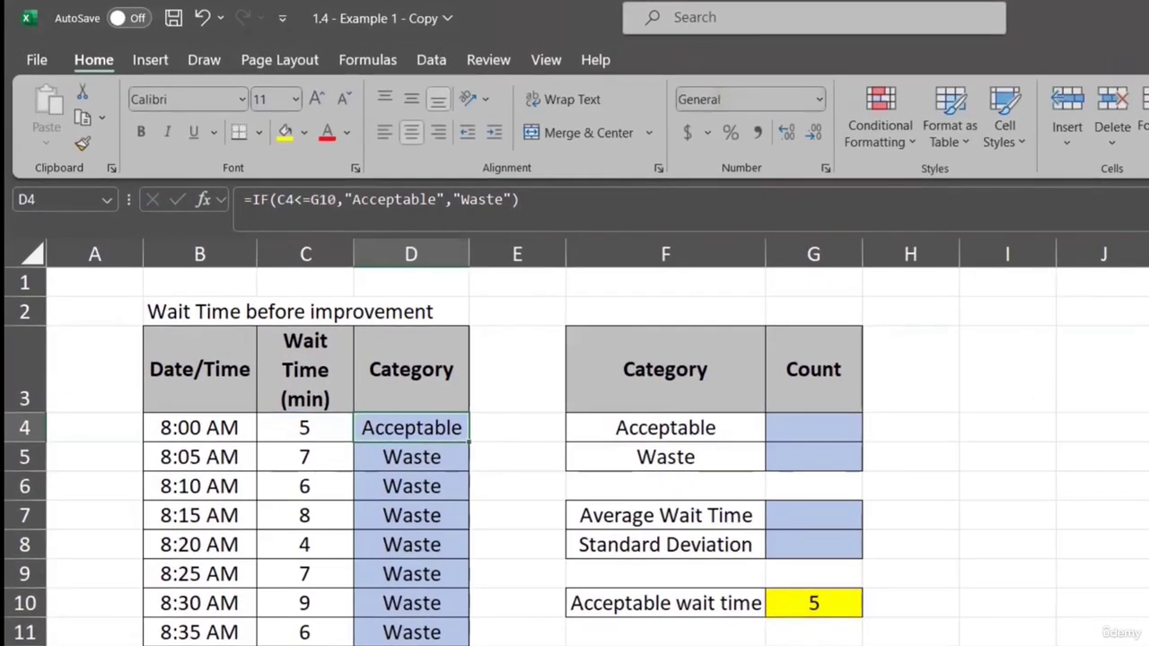
left_click(814, 645)
left_click(813, 645)
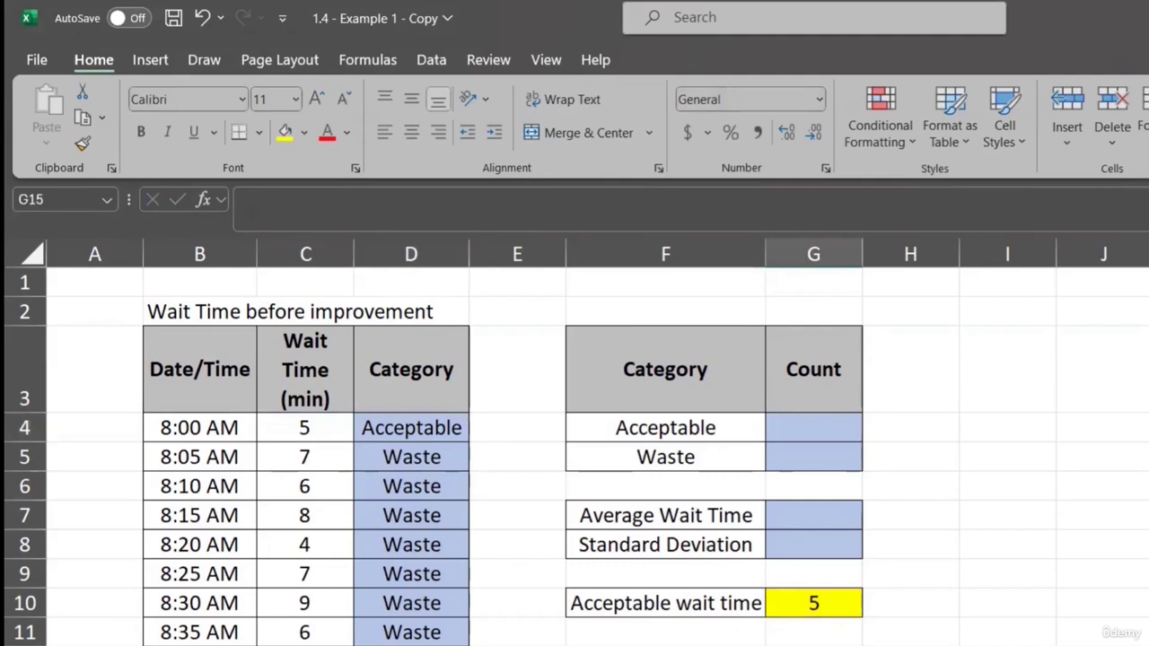
left_click(392, 432)
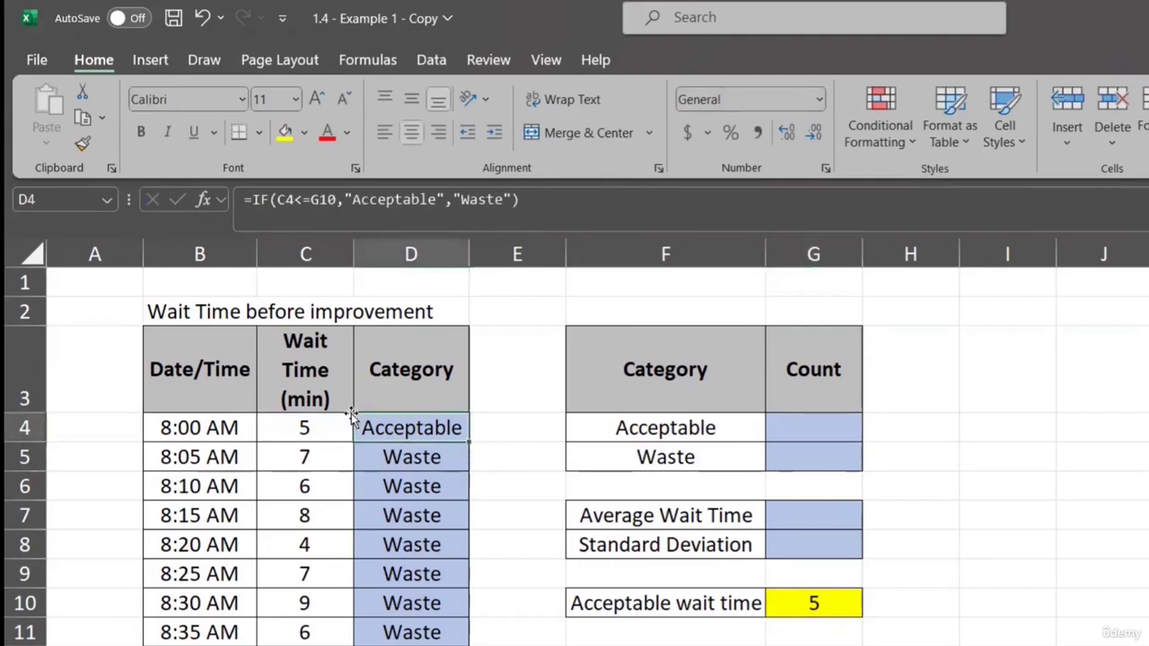
- Make the acceptable wait time reference in D4's IF formula absolute as $G$10 and commit the formula
left_click(334, 198)
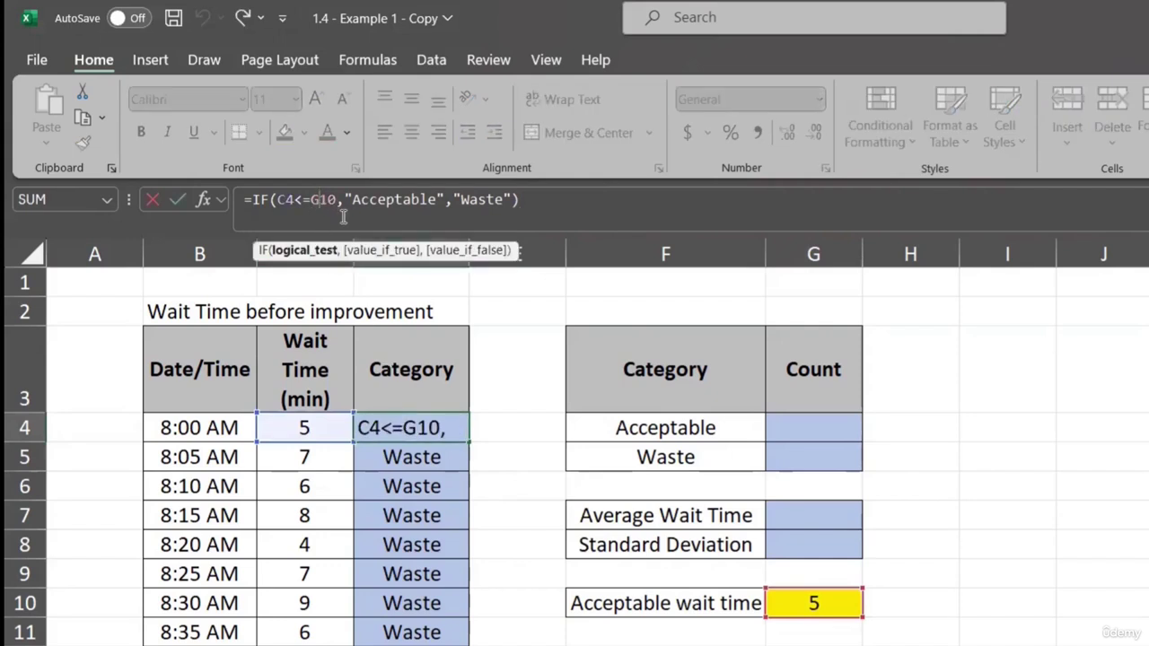
key("F4")
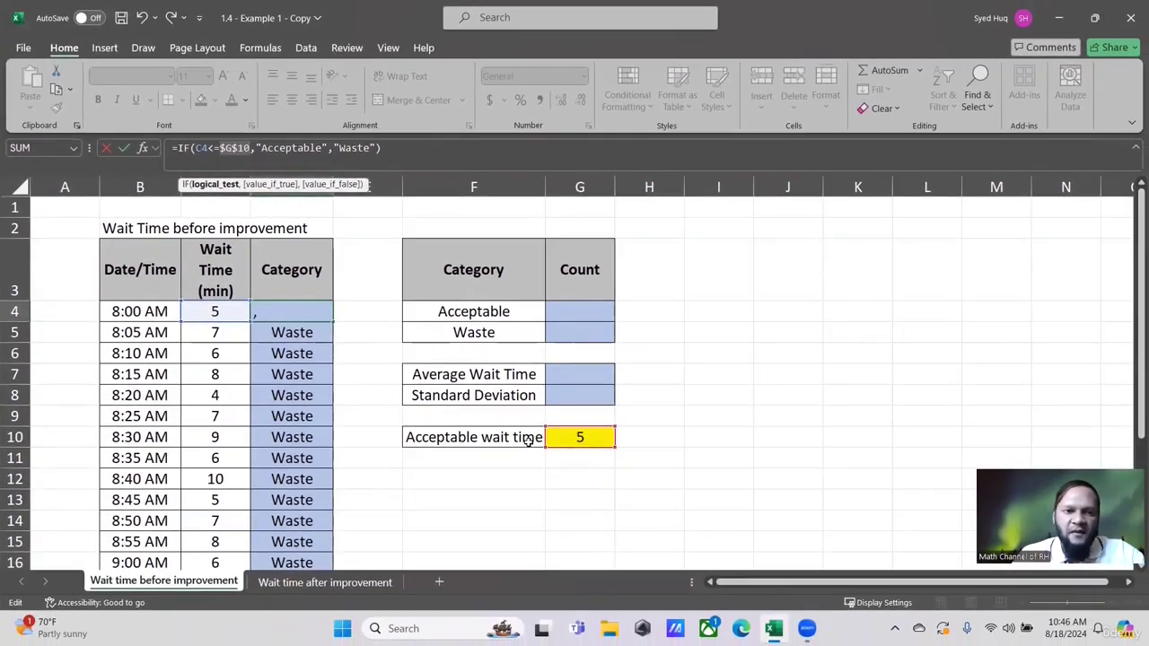
key("Return")
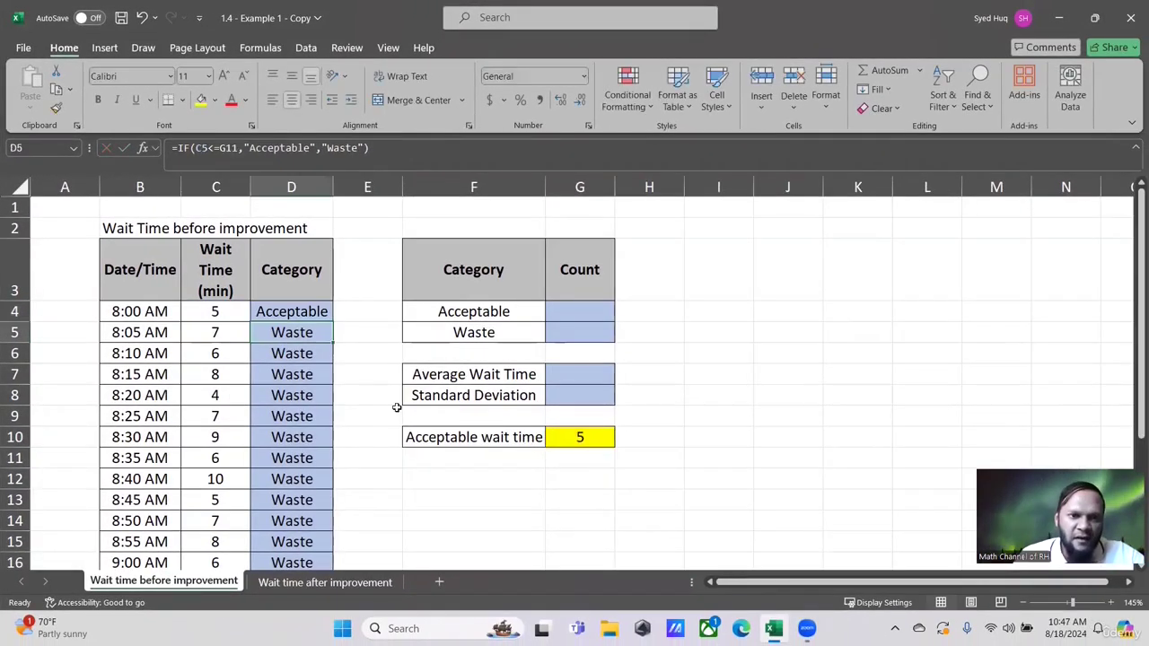
- Fill D4's corrected IF formula down the rest of the Category column and look over the filled rows
left_click(316, 316)
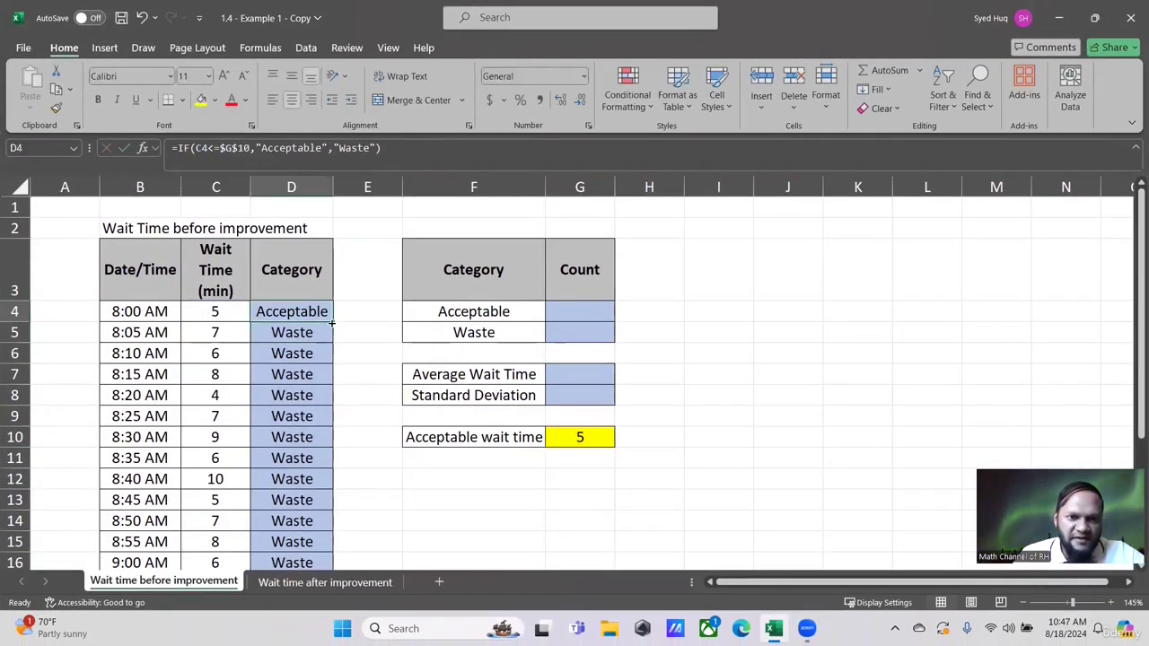
double_click(332, 321)
scroll(291, 422, "down", 2)
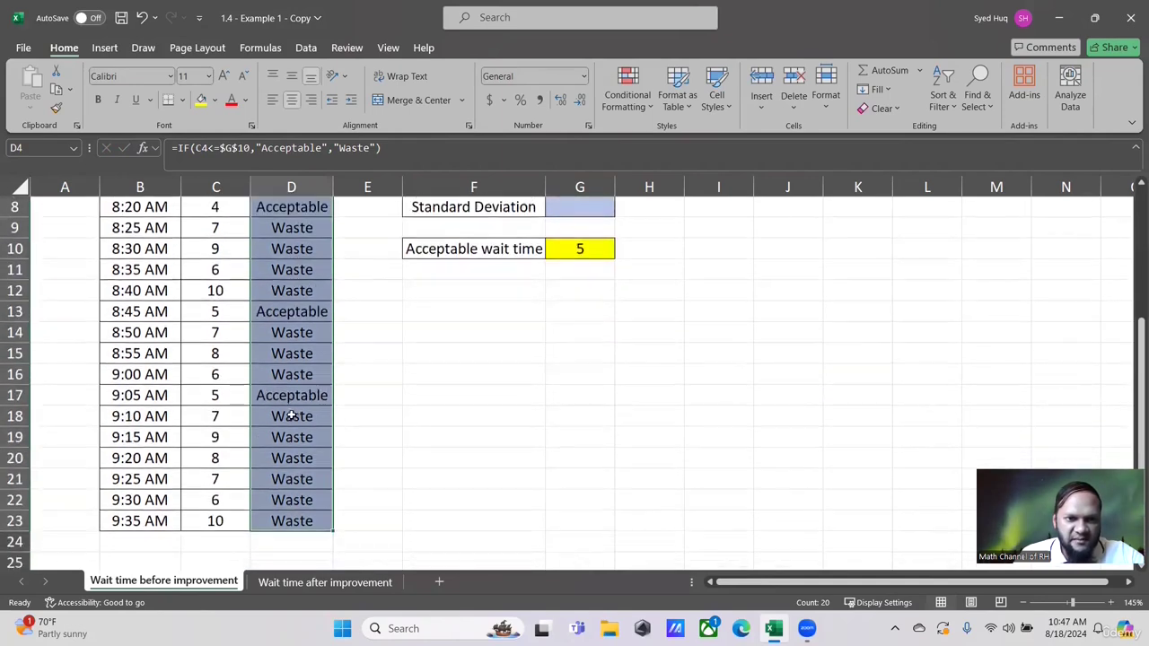
scroll(292, 415, "down", 2)
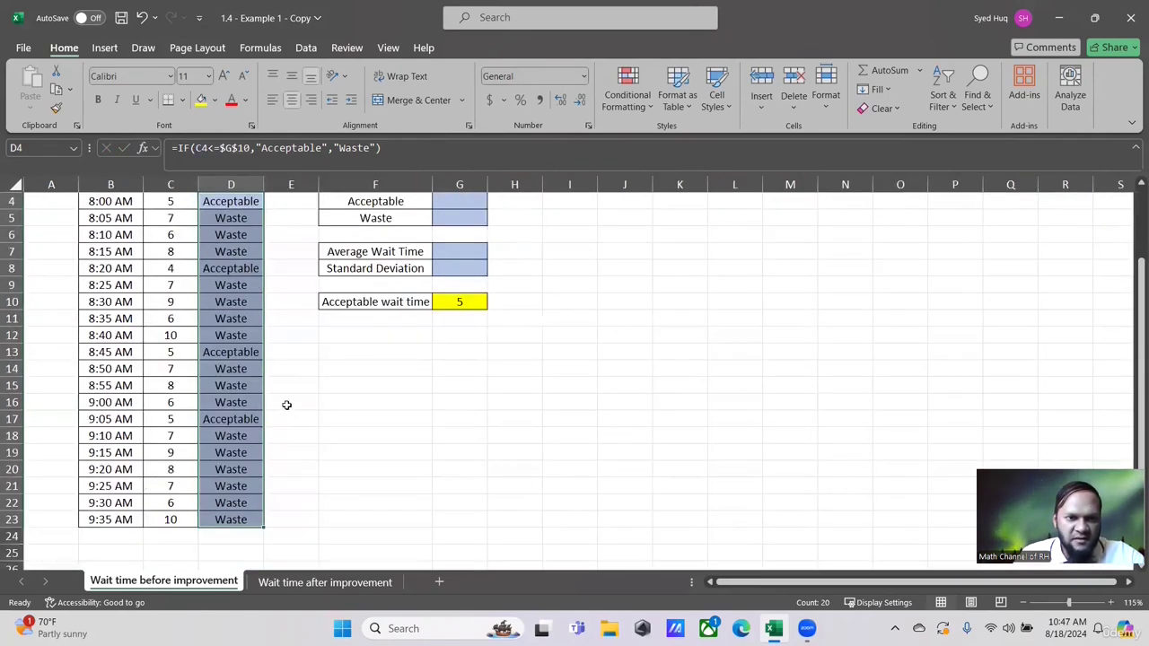
scroll(286, 405, "up", 1)
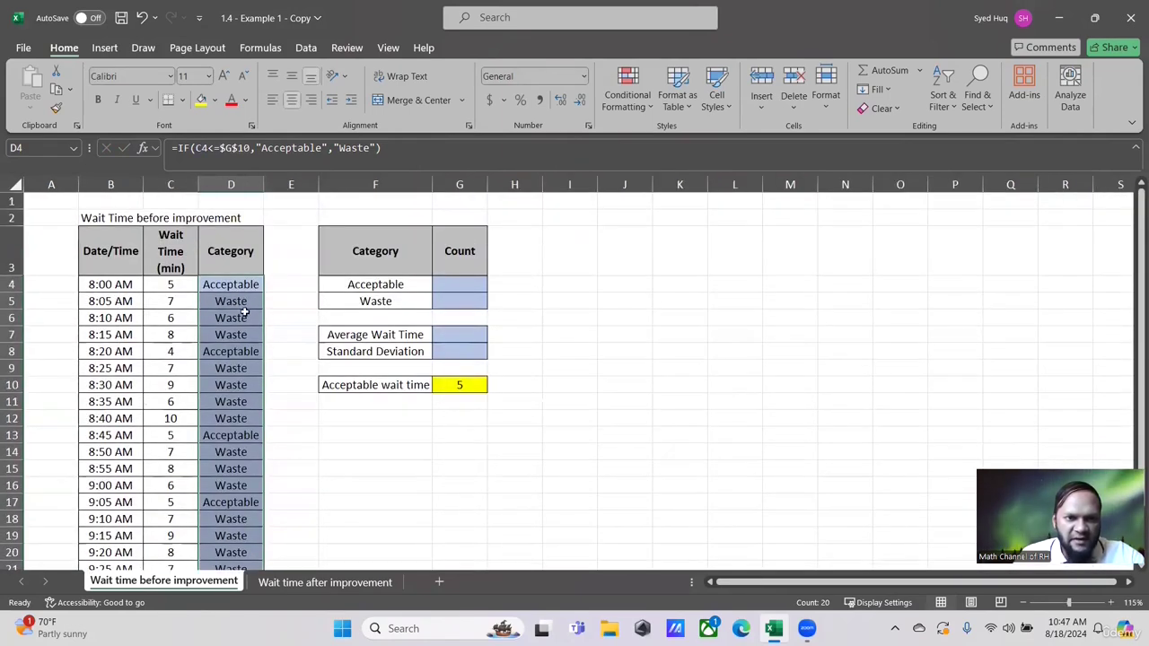
- Enter a COUNTIF formula in G4 that counts the categories in D4:D23 matching F4
left_click(451, 290)
type("=counif")
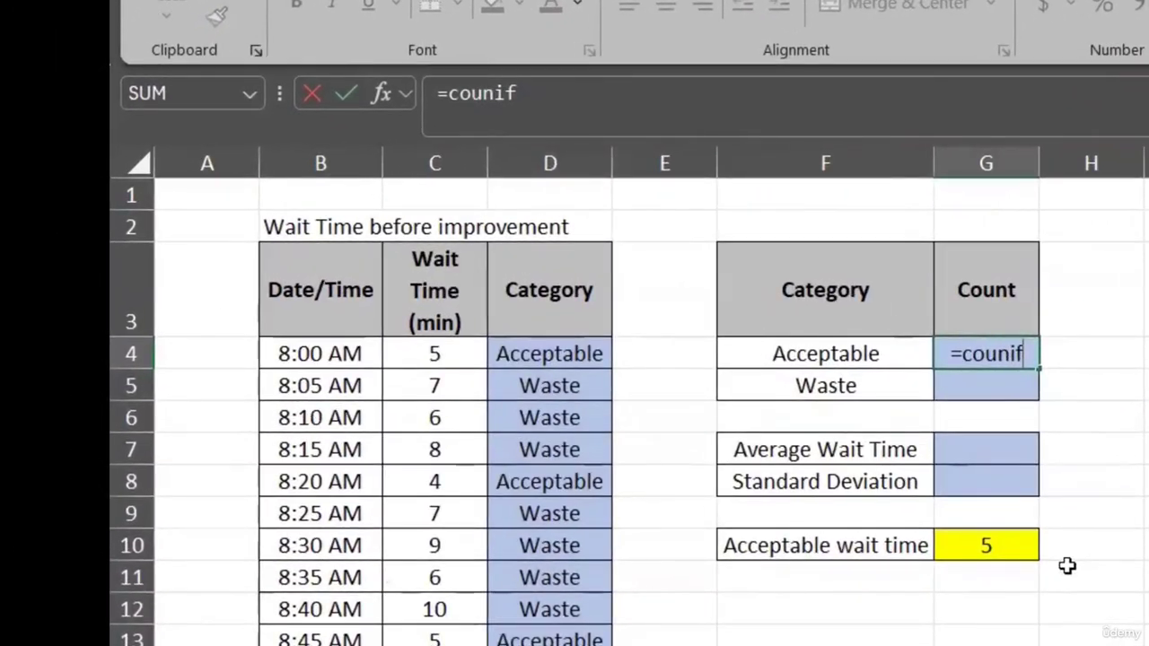
type("(")
key("BackSpace")
key("BackSpace")
key("BackSpace")
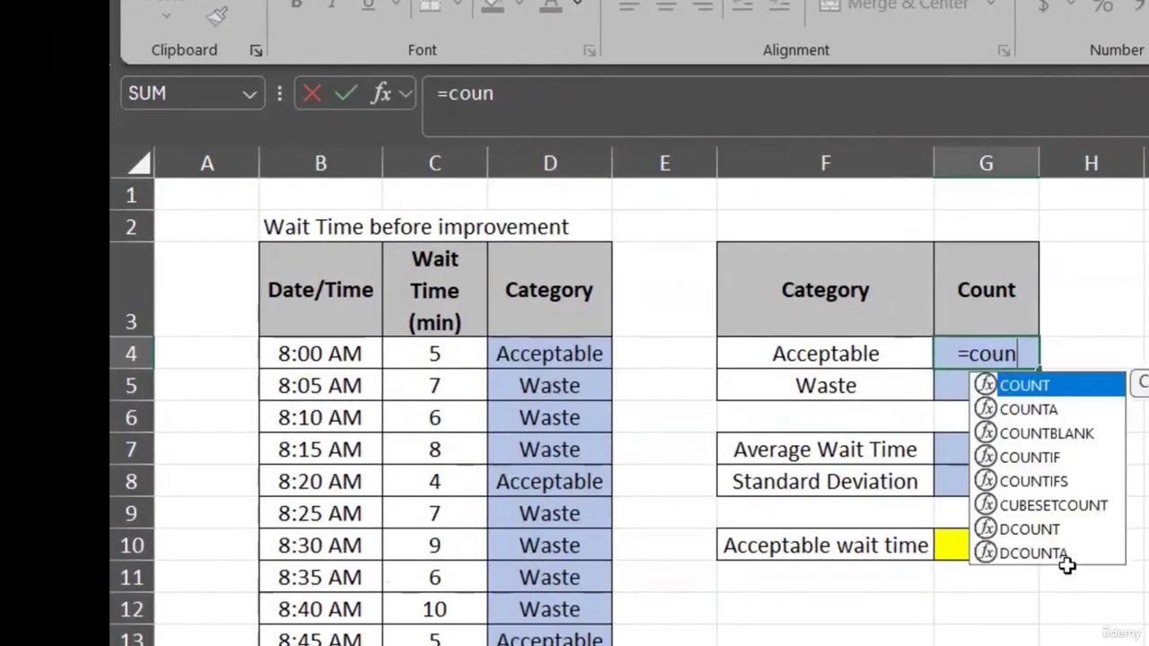
type("tif(")
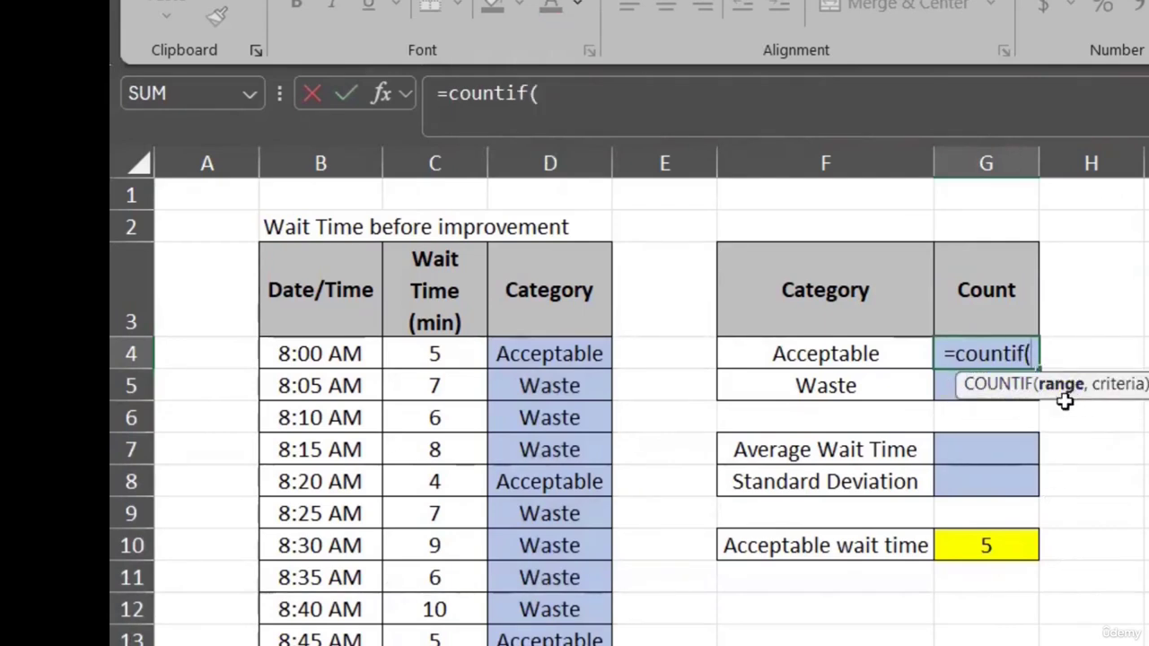
left_click_drag(549, 354, 549, 643)
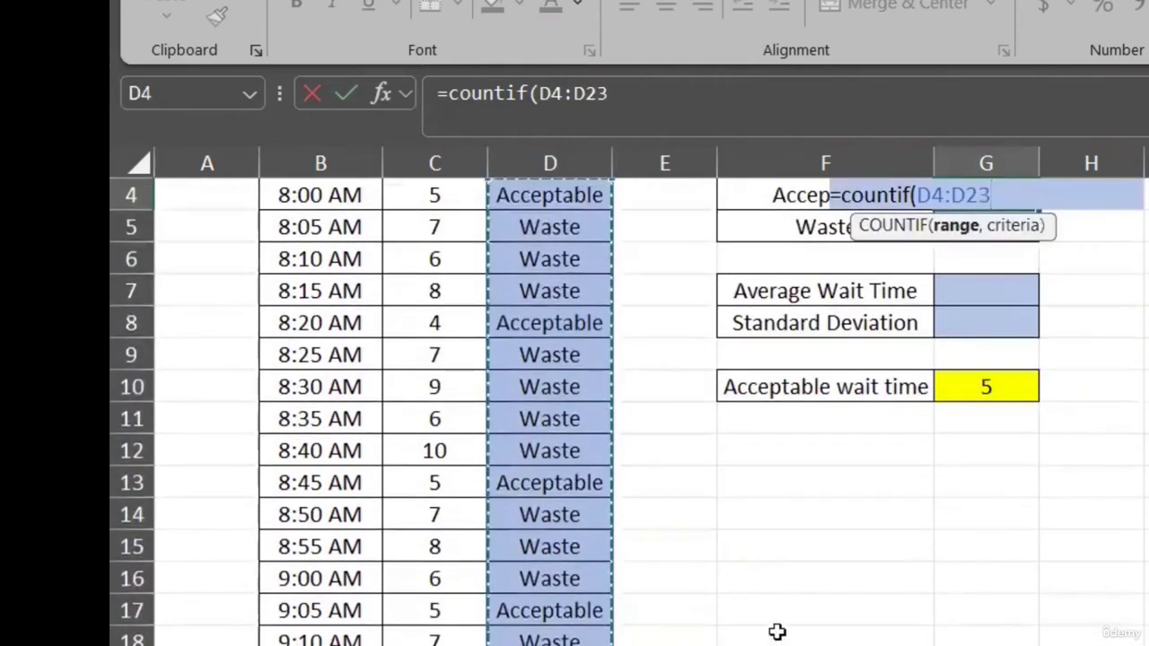
scroll(1018, 439, "up", 1)
type(",")
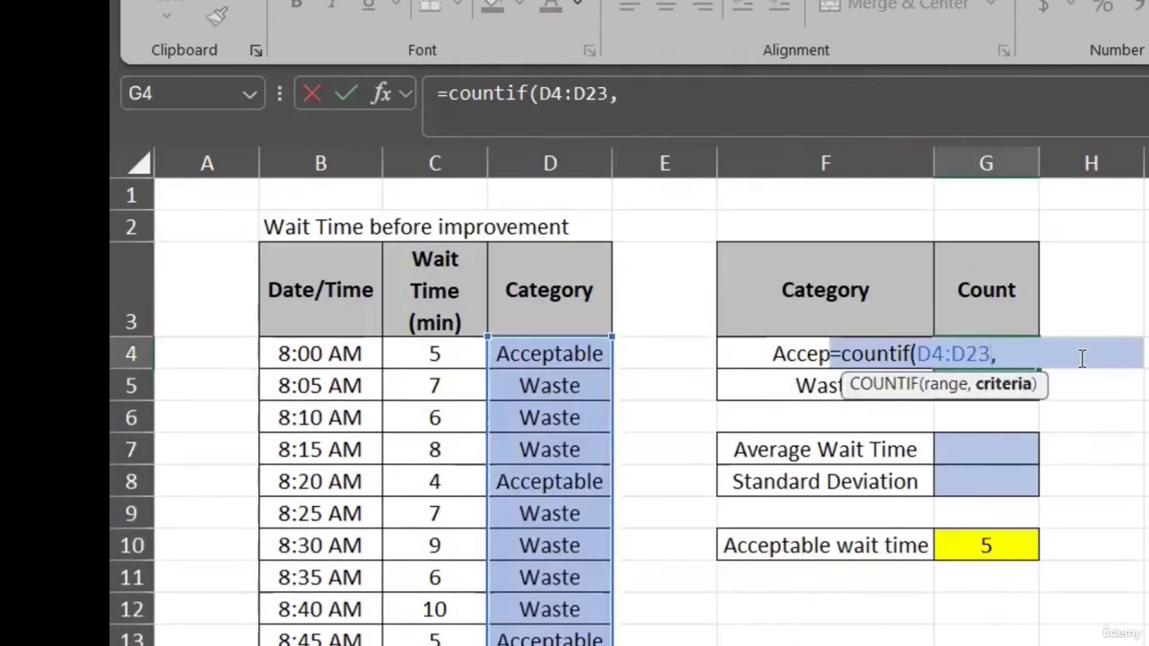
left_click(790, 349)
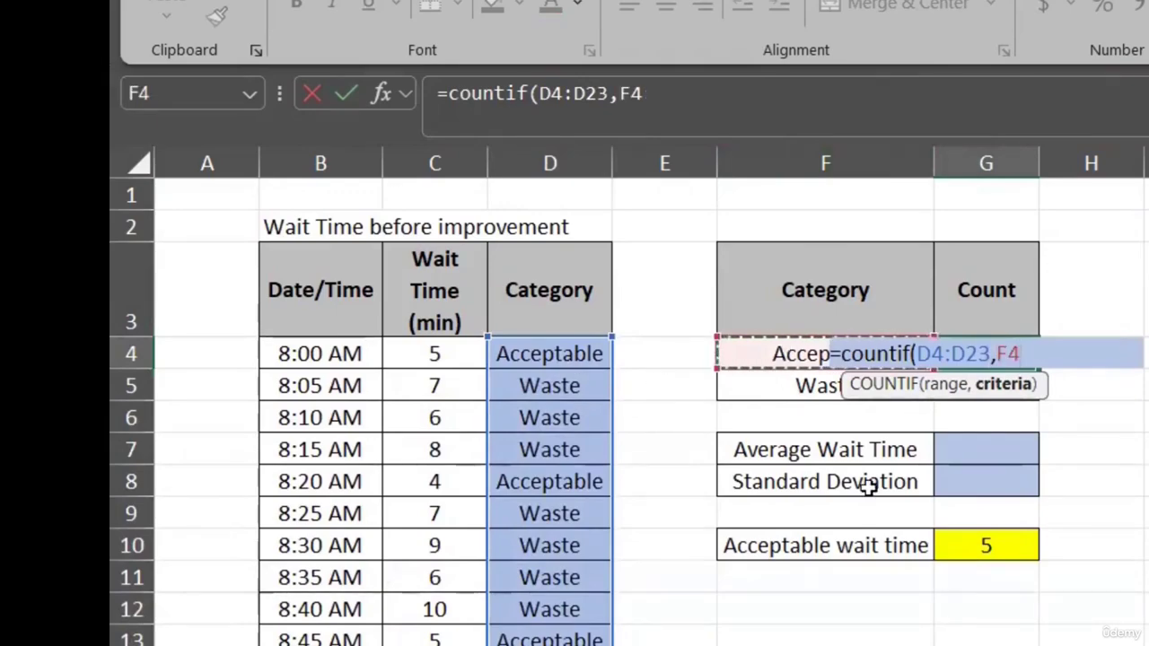
type(")")
key("Return")
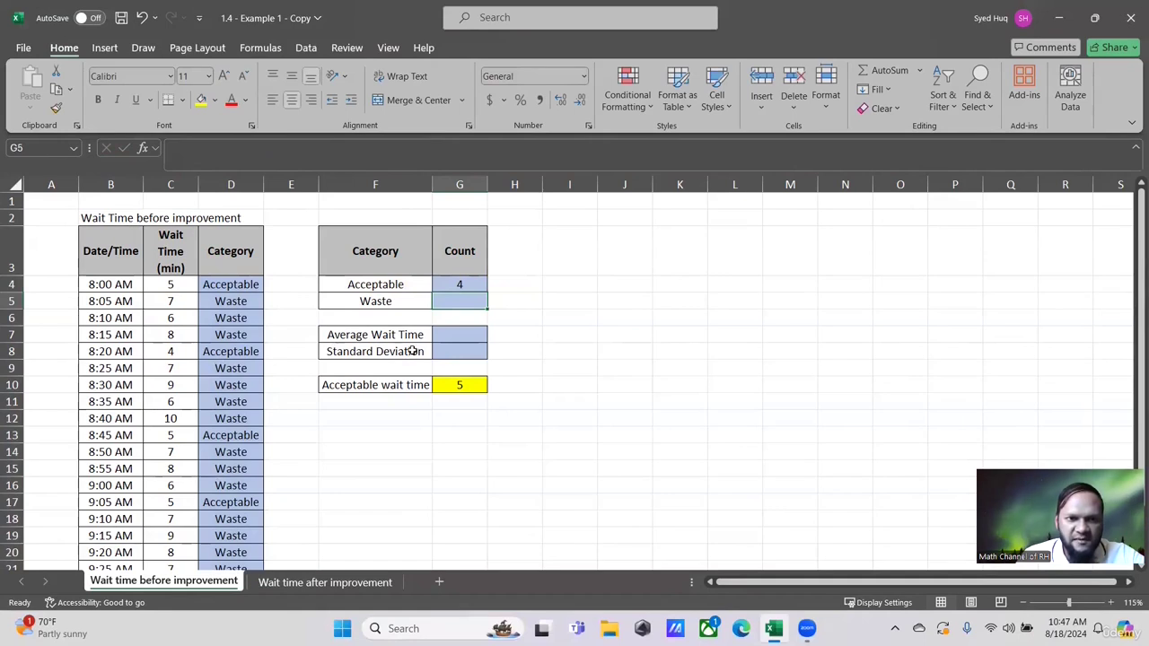
- Make the range in G4's COUNTIF formula absolute as $D$4:$D$23 and commit the formula
left_click(459, 283)
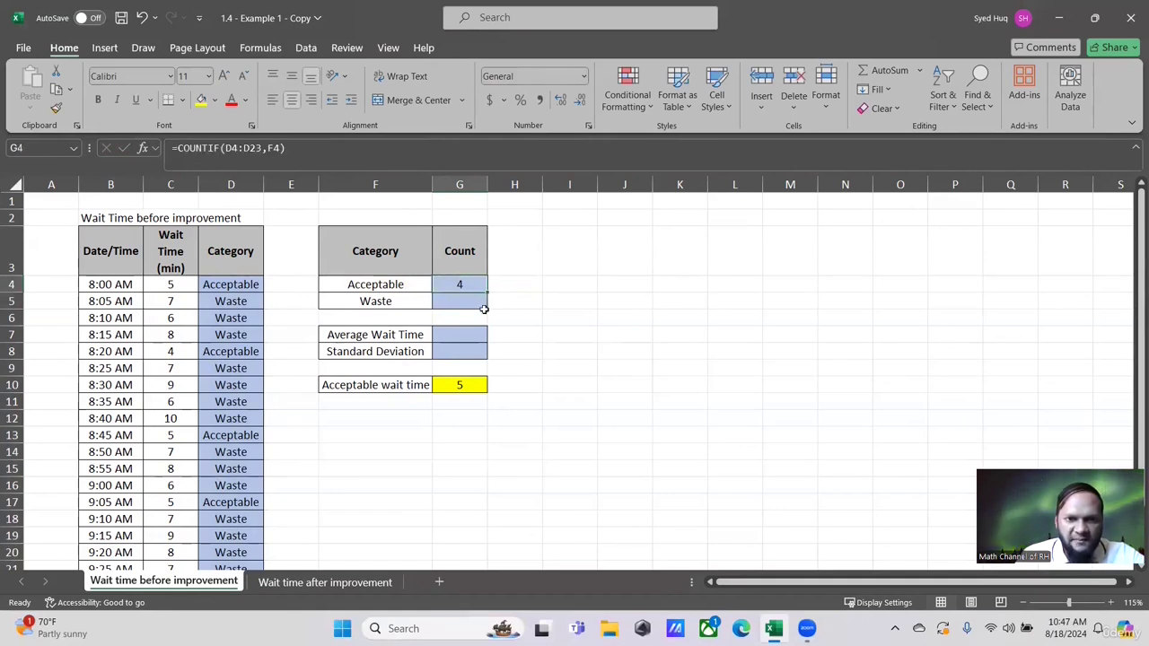
left_click(244, 144)
left_click_drag(225, 148, 224, 148)
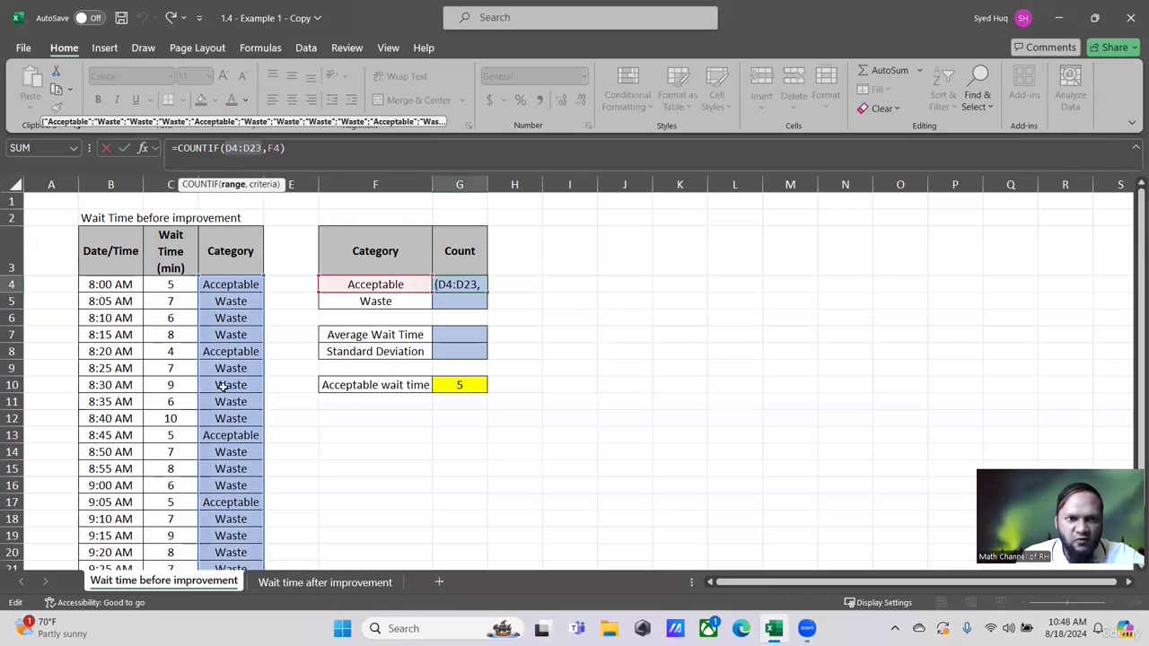
scroll(227, 428, "down", 4)
scroll(228, 428, "up", 4)
scroll(250, 342, "down", 2)
scroll(360, 323, "up", 2)
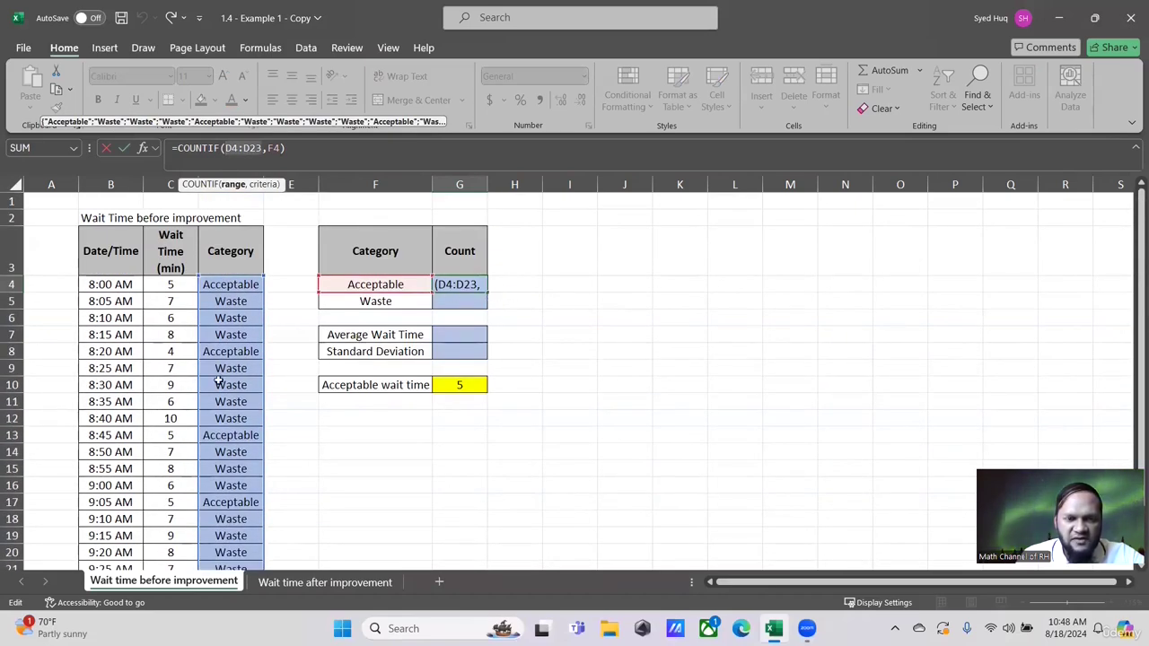
scroll(218, 381, "down", 2)
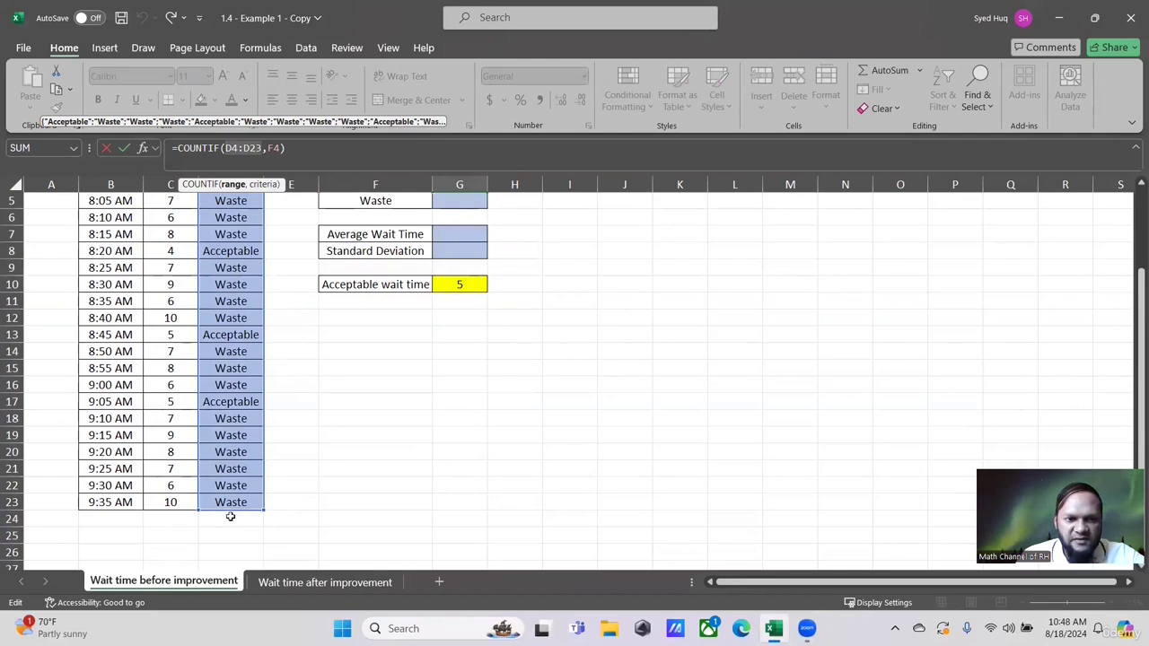
scroll(407, 428, "up", 2)
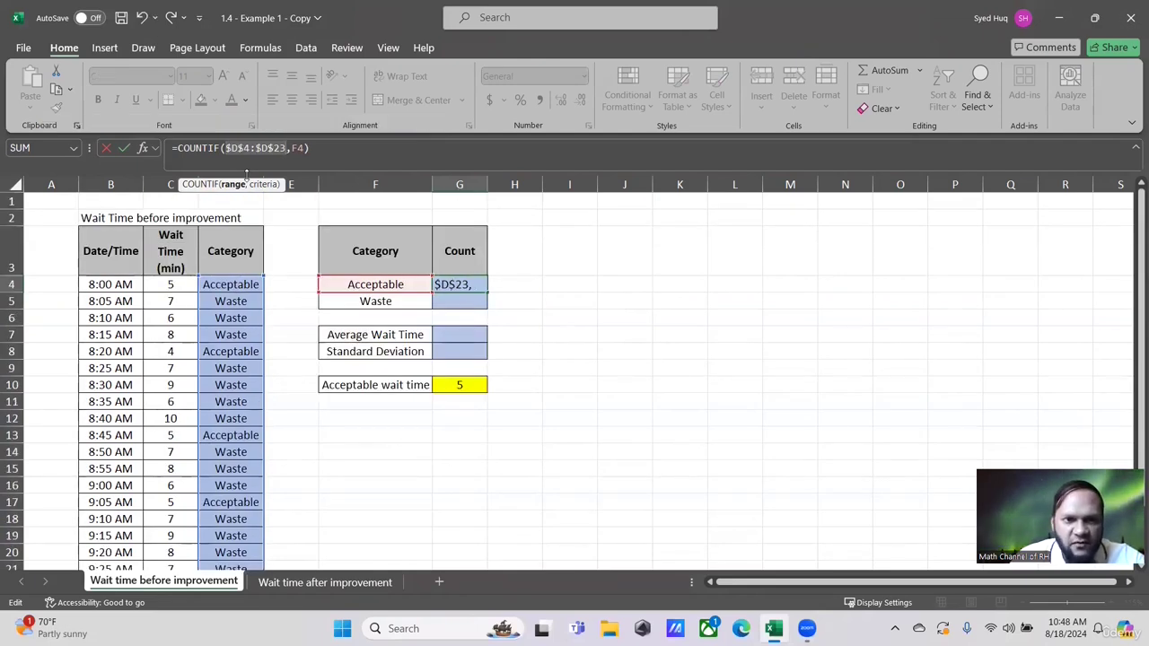
key("Return")
- Fill the COUNTIF formula from G4 down to the Waste count in G5
left_click(470, 283)
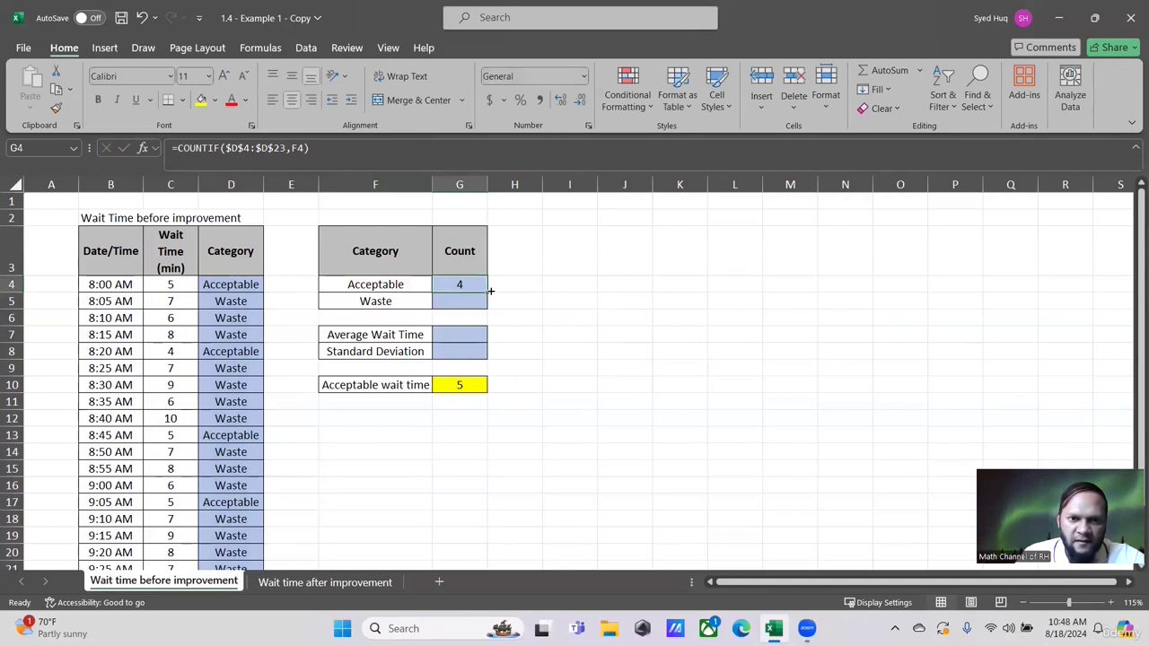
double_click(488, 289)
key("Escape")
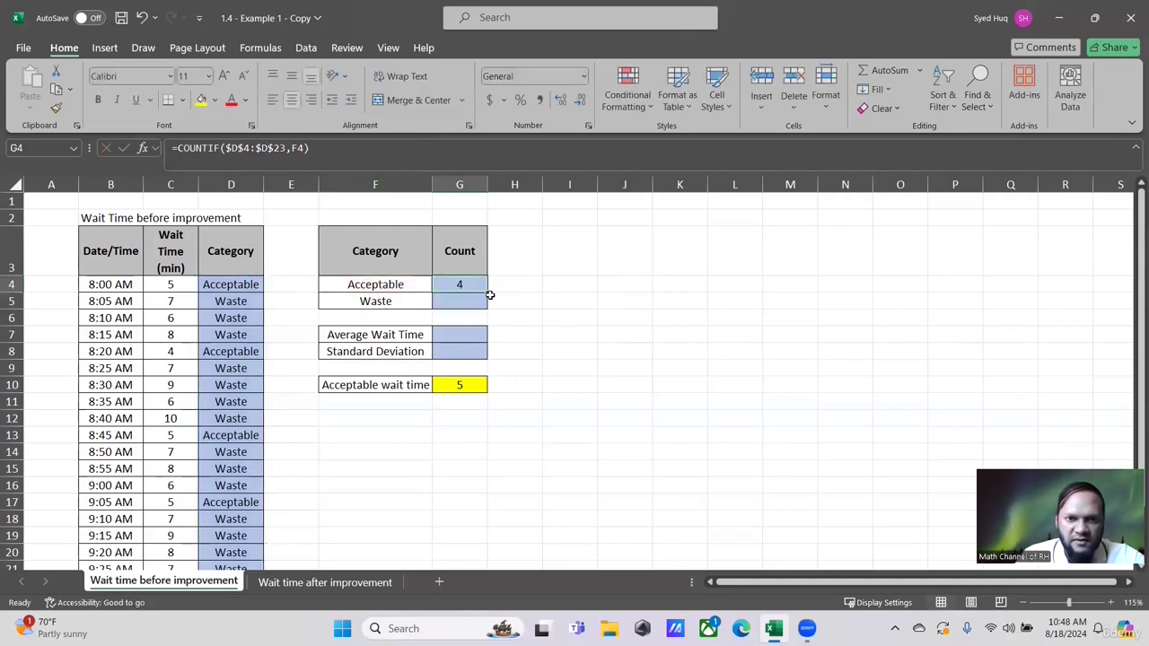
left_click_drag(488, 292, 492, 309)
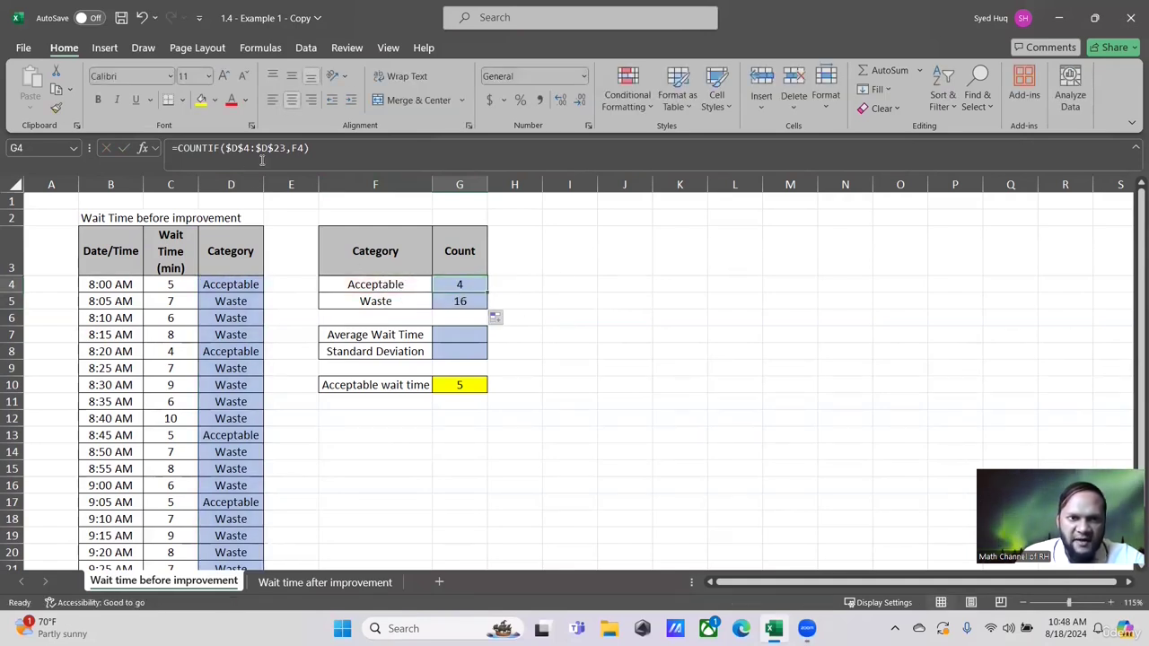
- Inspect the range and criteria references of the COUNTIF formulas in G4 and G5, leaving both formulas as they are
left_click(245, 163)
scroll(243, 316, "down", 2)
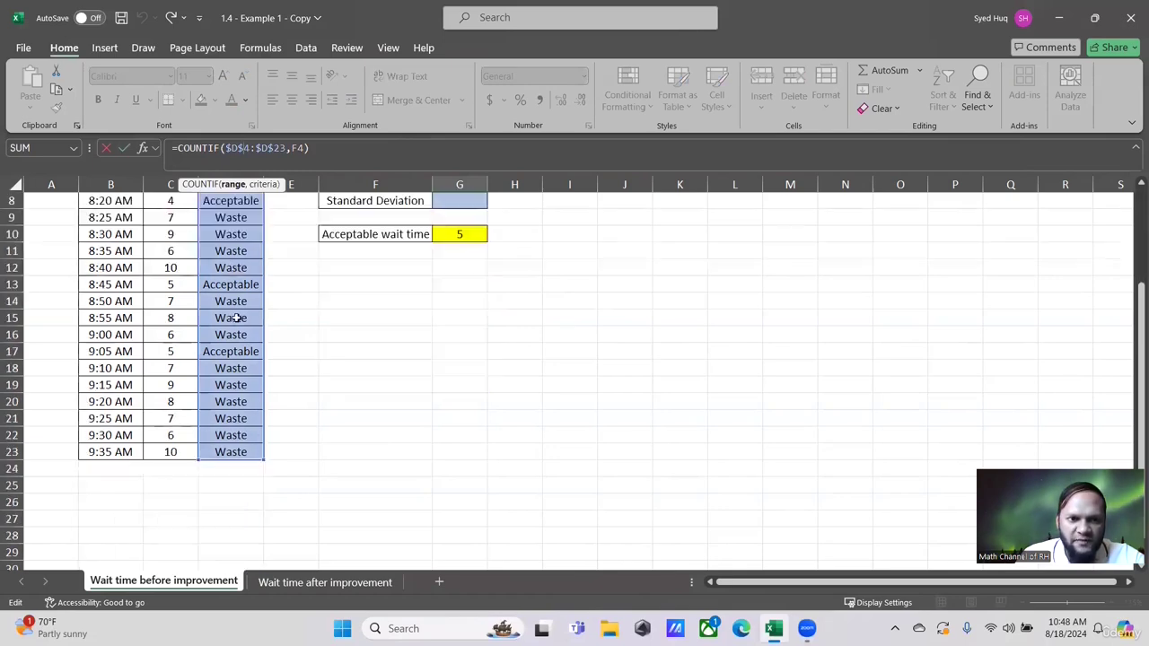
scroll(251, 318, "up", 2)
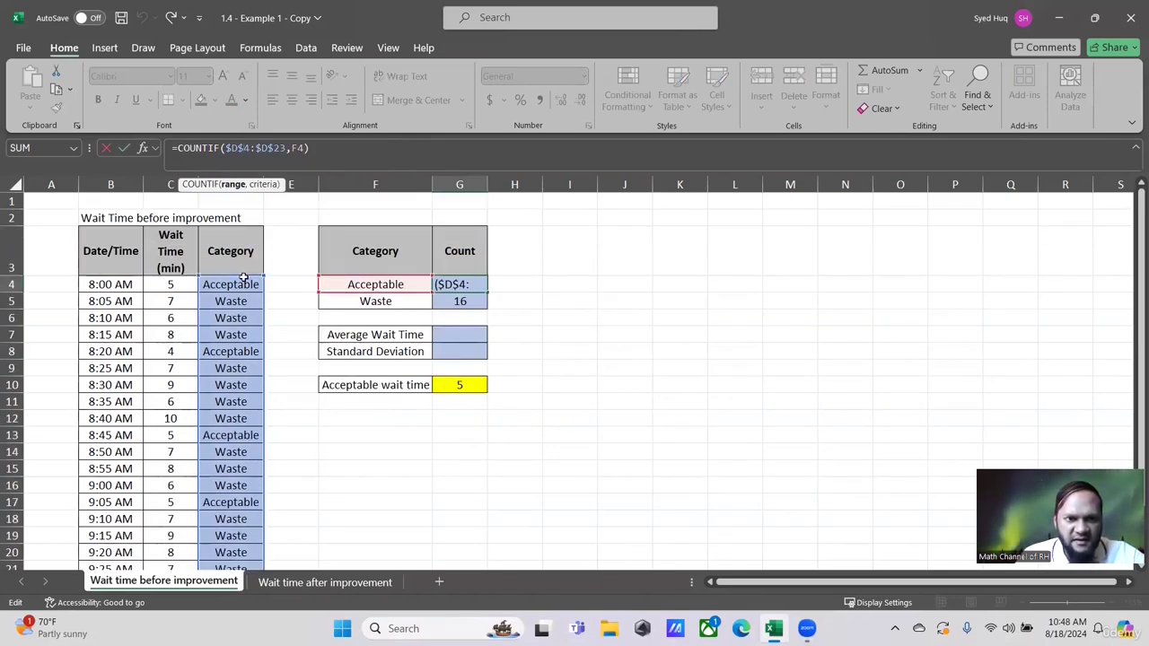
scroll(250, 296, "down", 2)
scroll(322, 284, "up", 2)
key("Return")
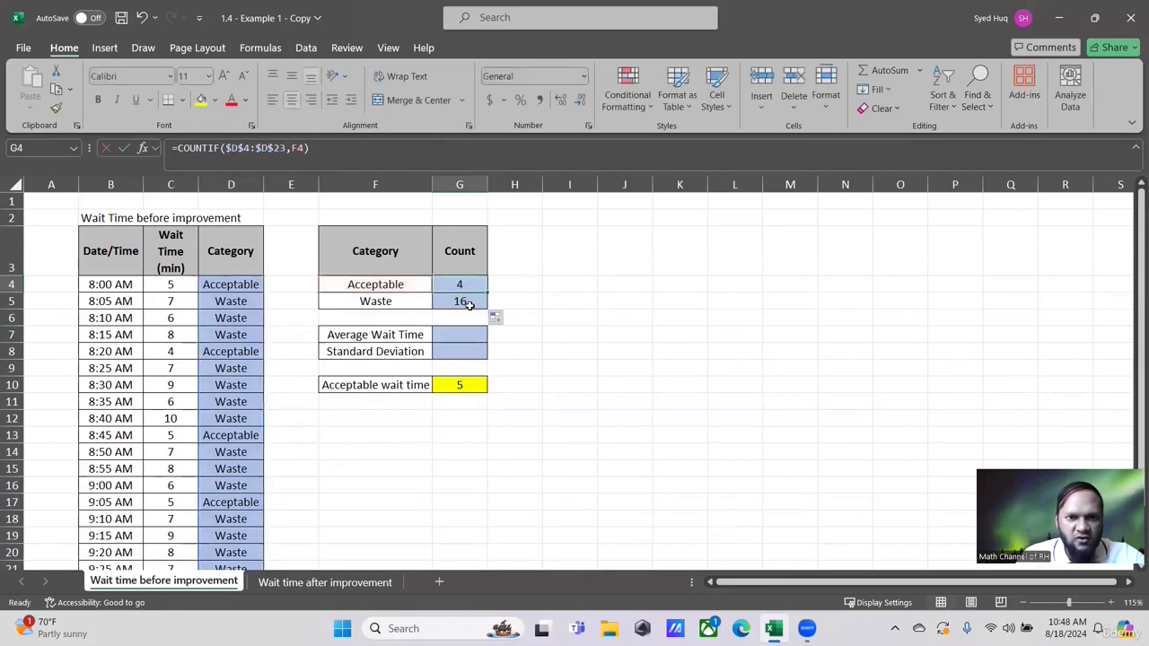
scroll(469, 308, "down", 1, "ctrl")
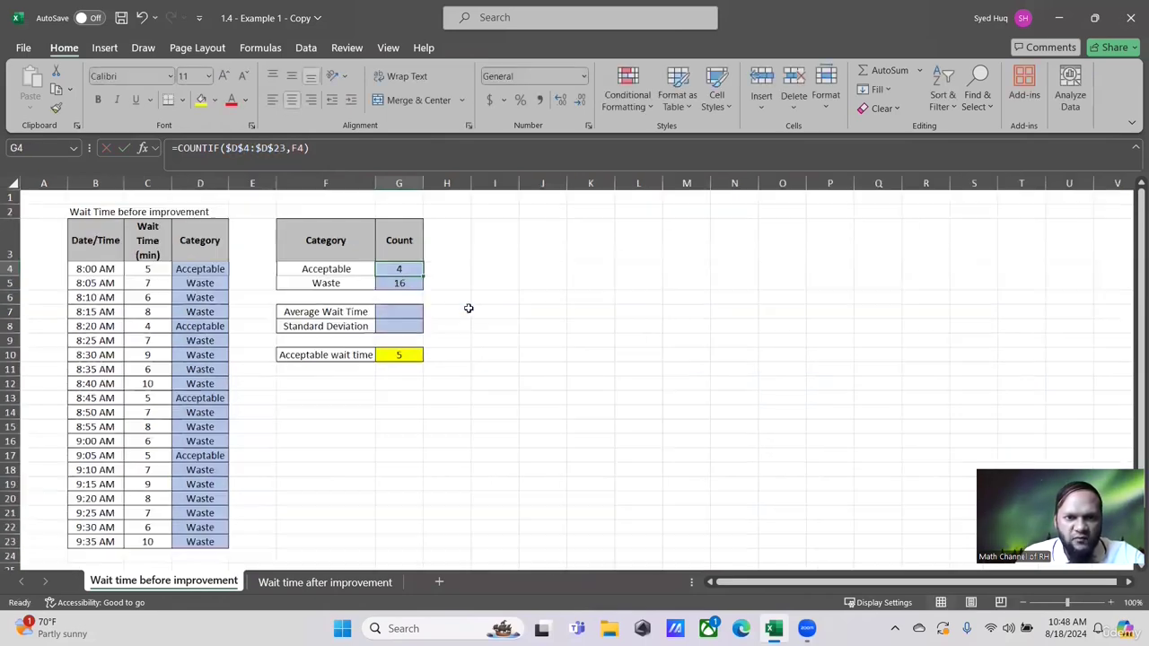
left_click(248, 148)
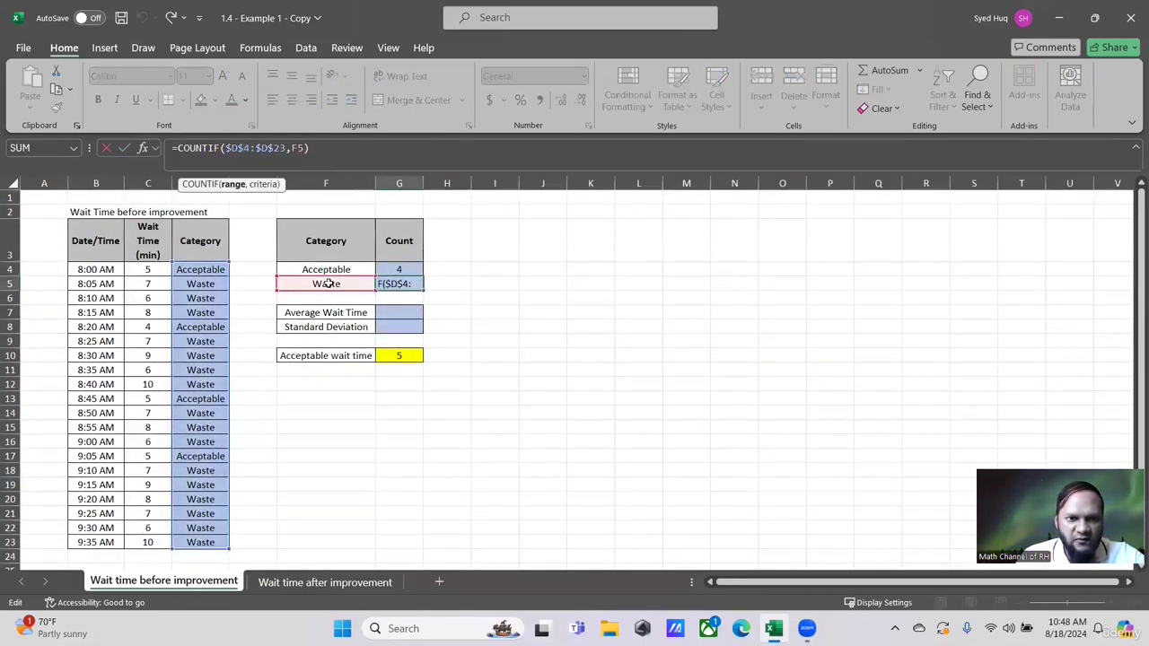
key("ctrl+Return")
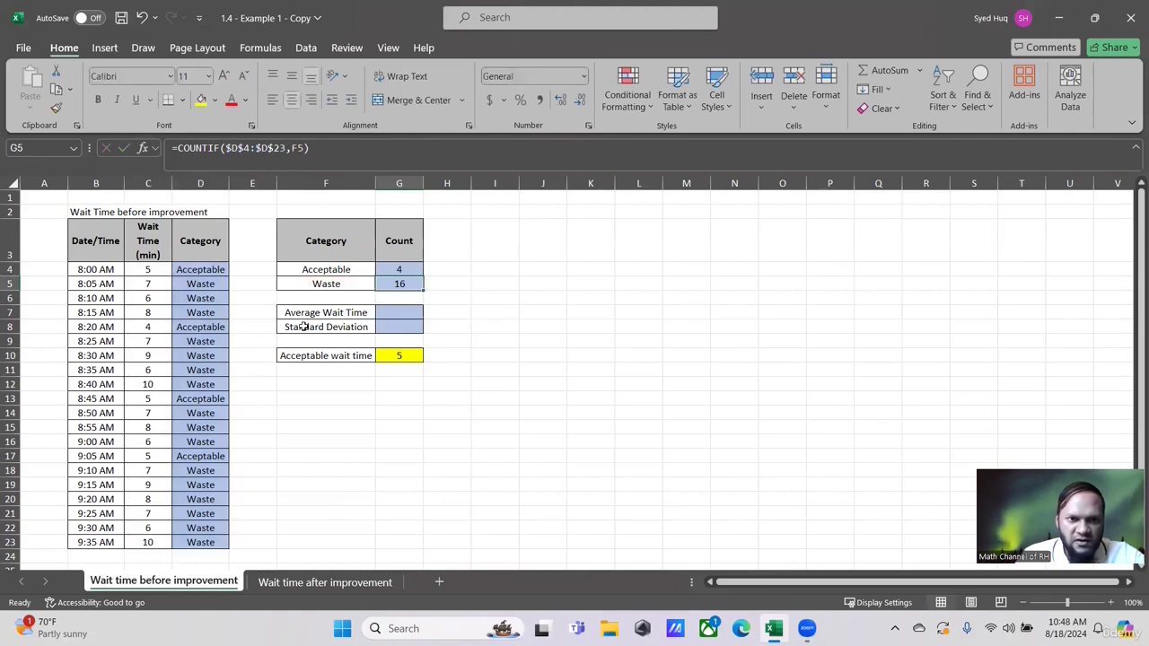
- Enter an AVERAGE formula over the wait times C4:C23 in G7 for the Average Wait Time
left_click(404, 312)
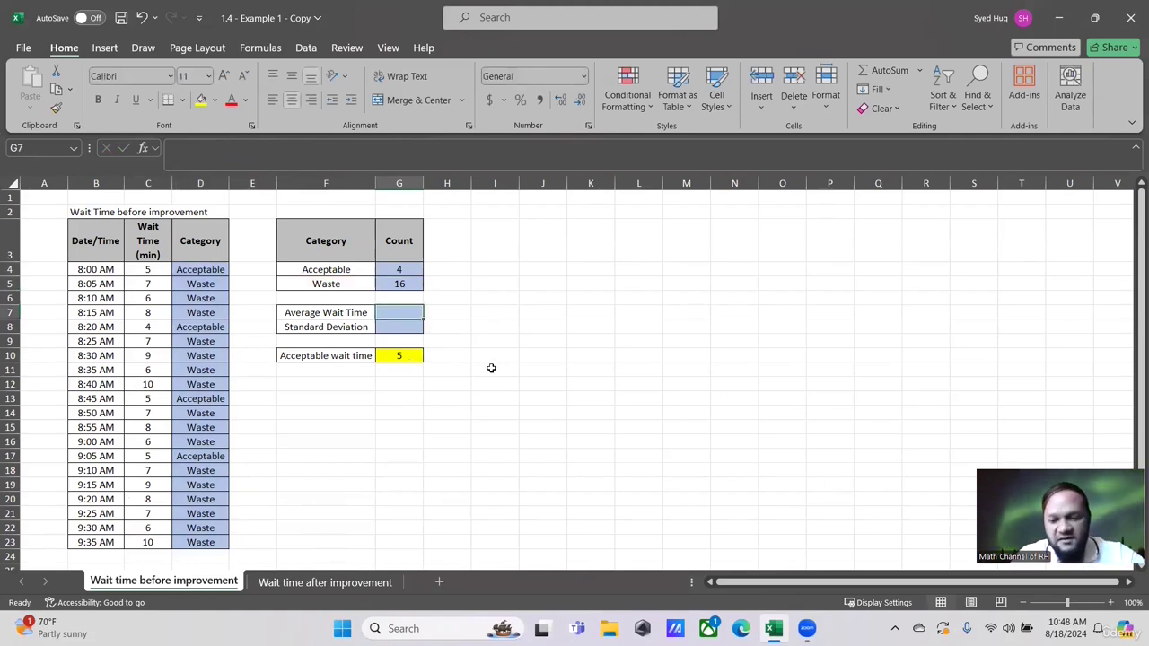
type("=average")
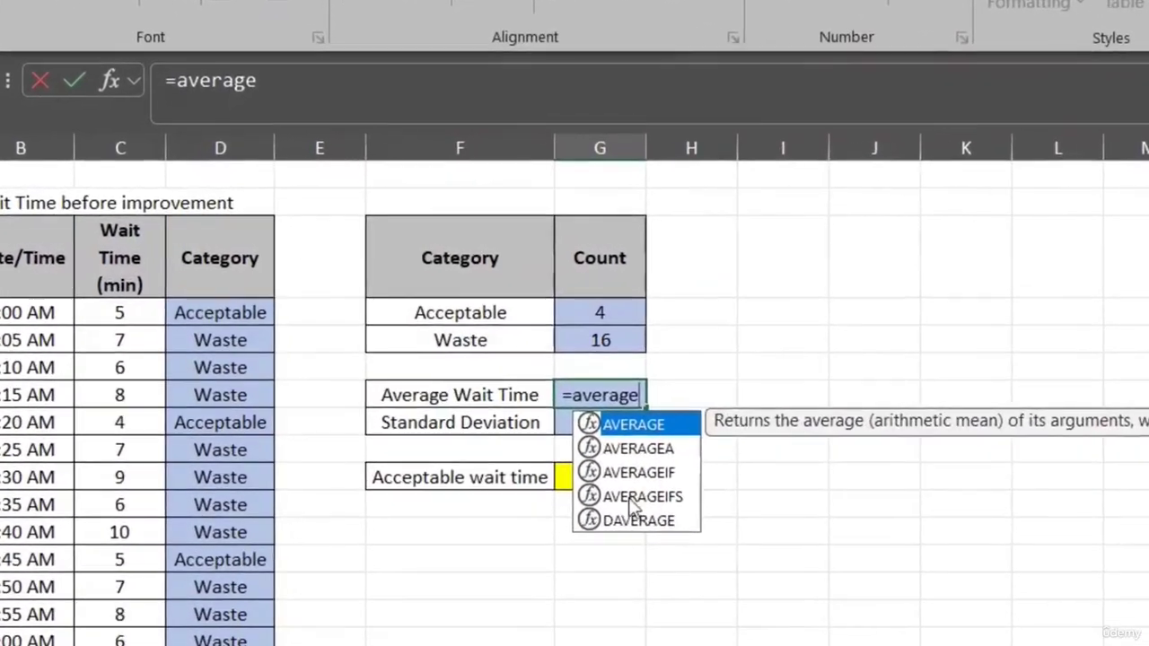
double_click(648, 429)
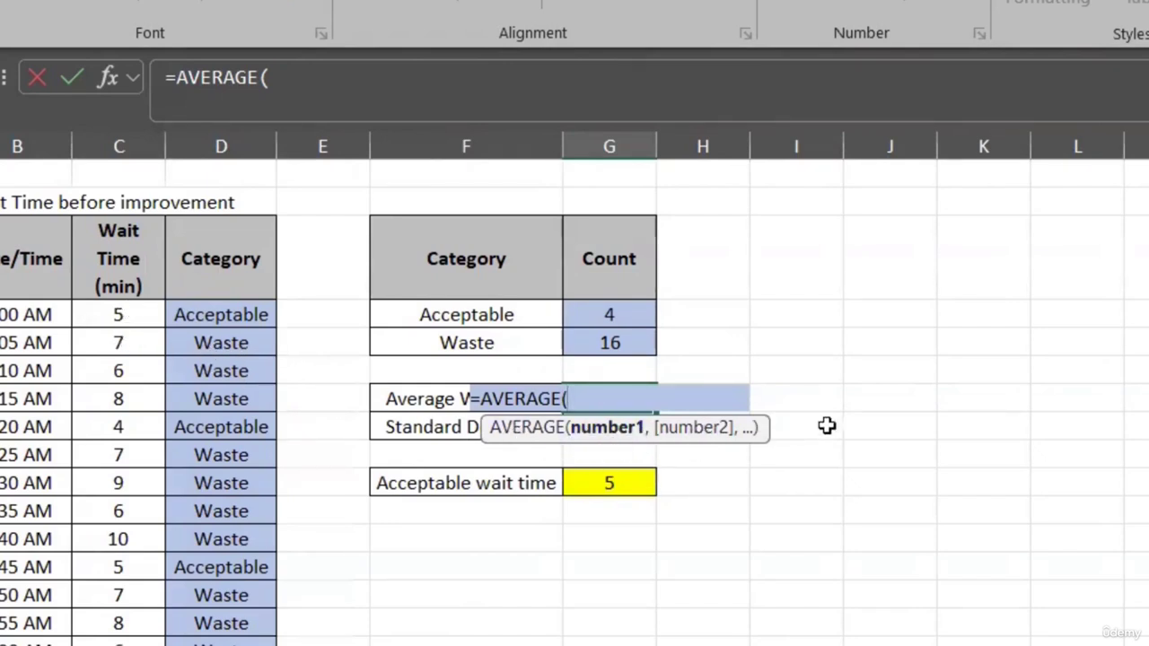
left_click_drag(118, 314, 118, 645)
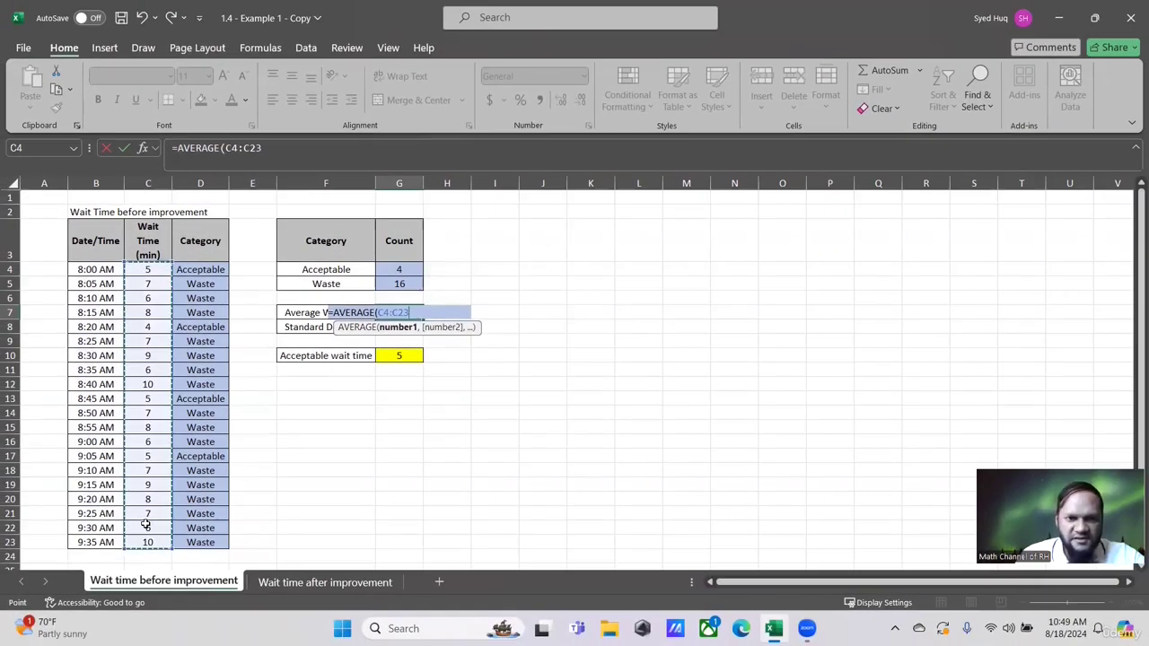
key("Return")
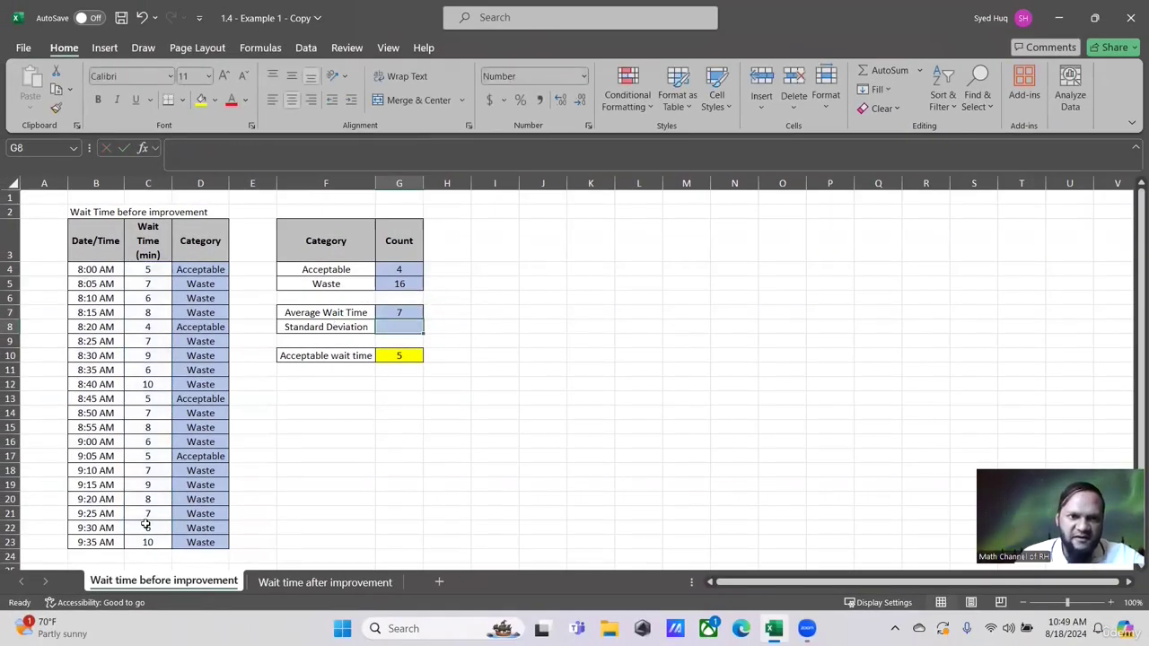
- Enter a population standard deviation formula, STDEV.P, over the wait times C4:C23 in G8 for the Standard Deviation
type("=std")
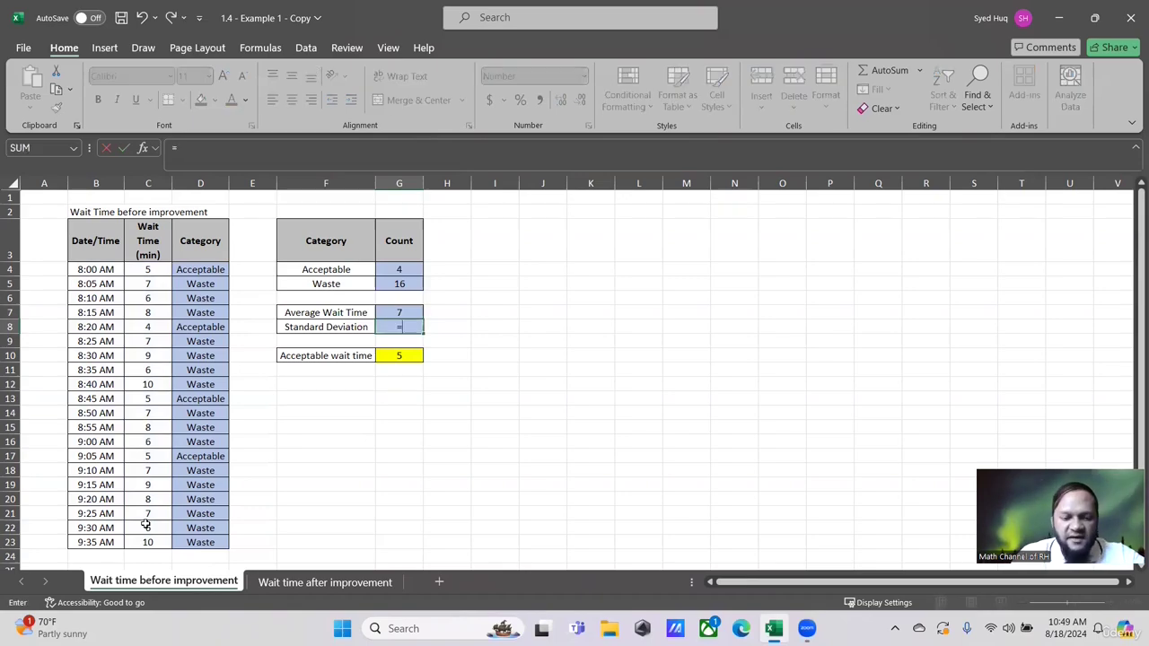
type("e")
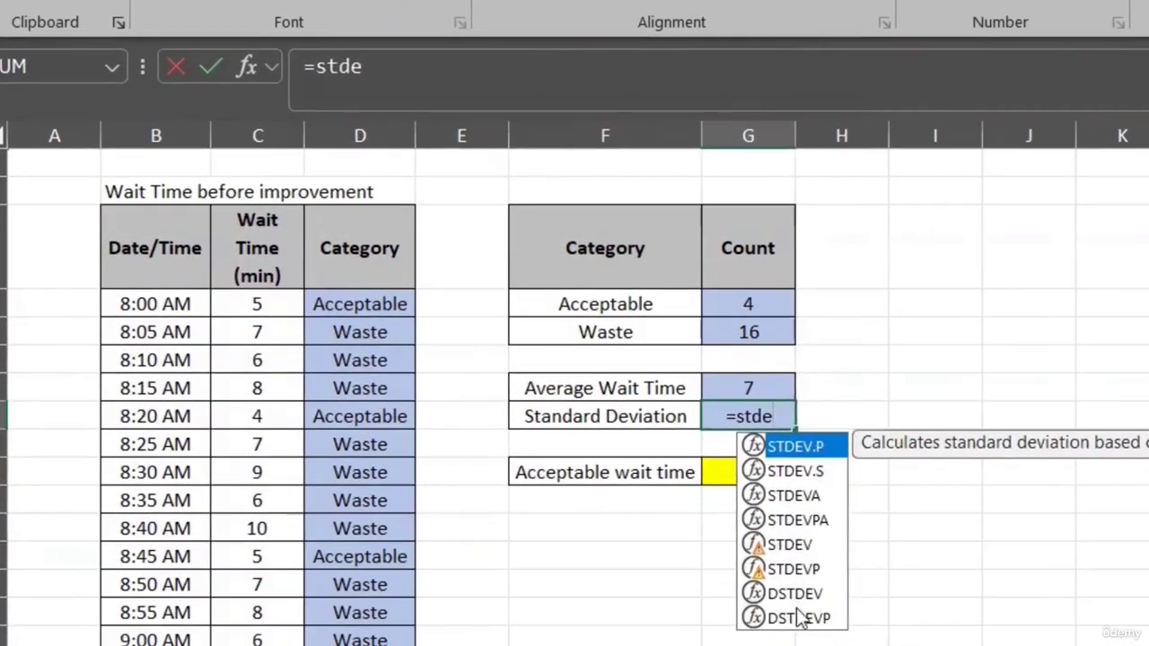
double_click(826, 449)
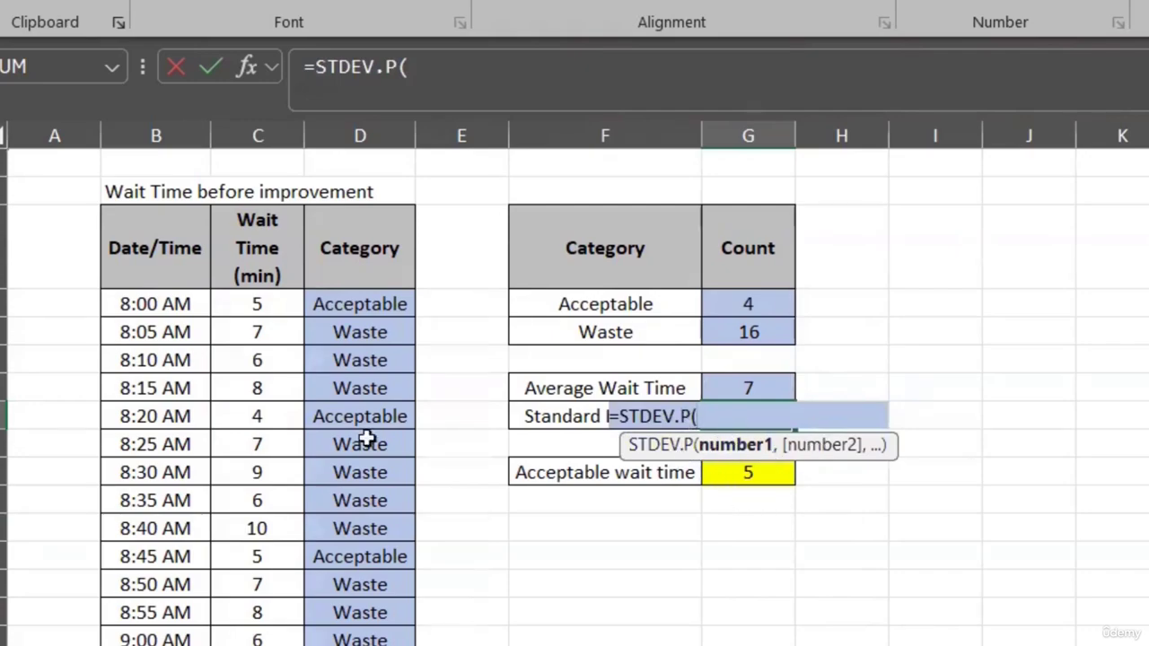
left_click_drag(269, 305, 194, 620)
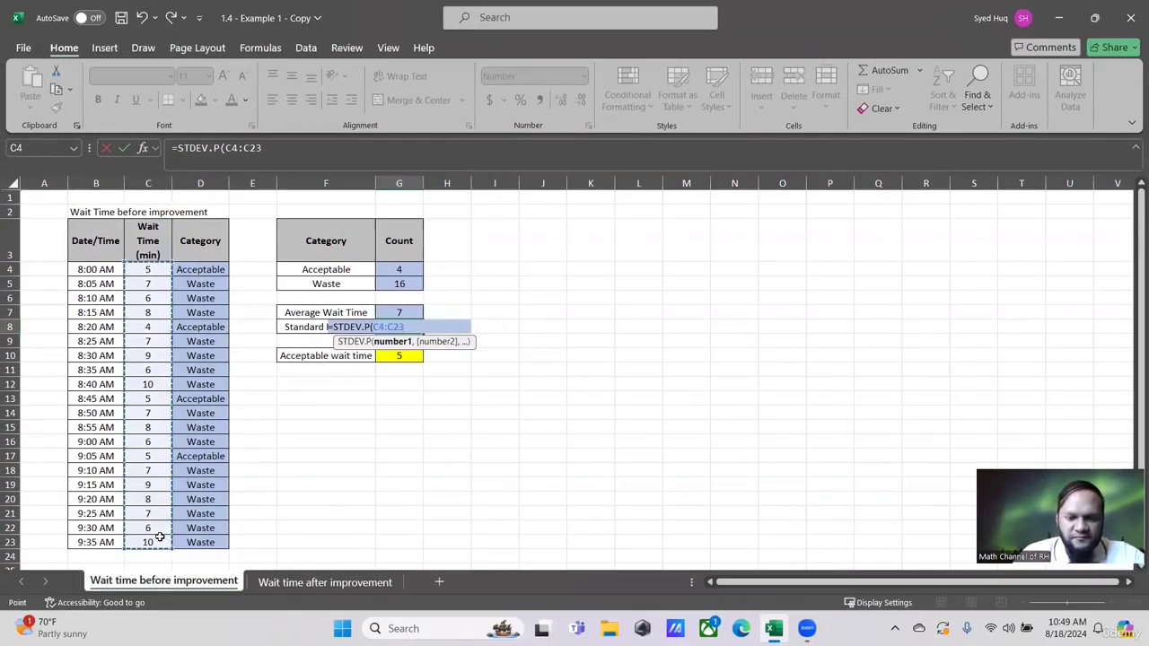
type(")")
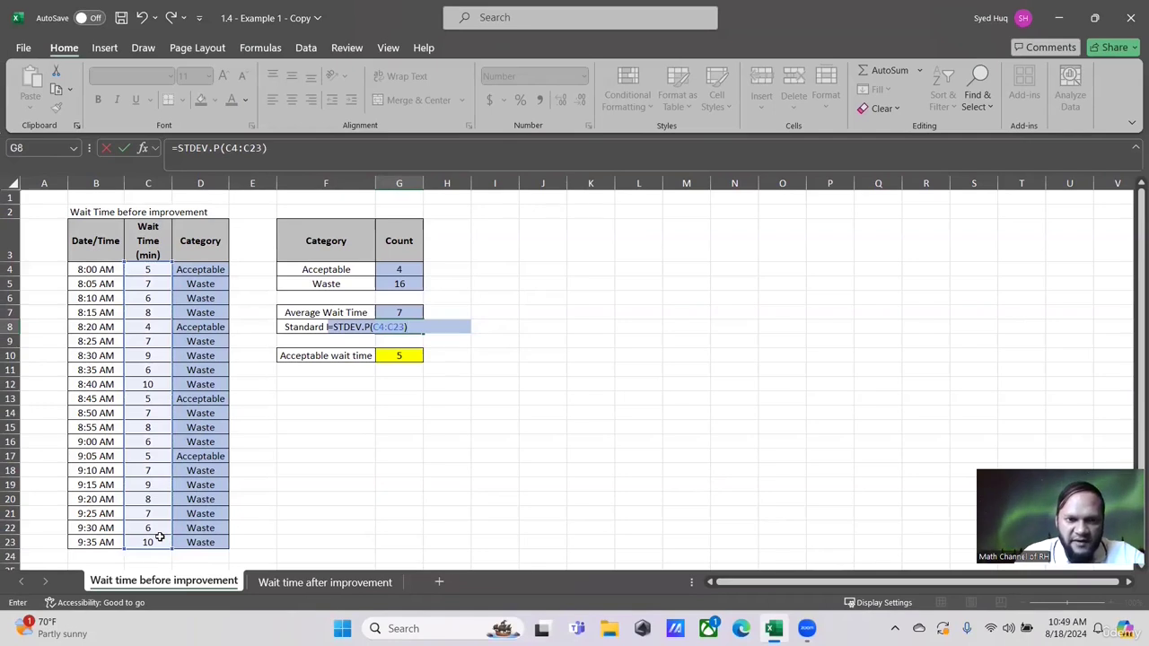
key("Return")
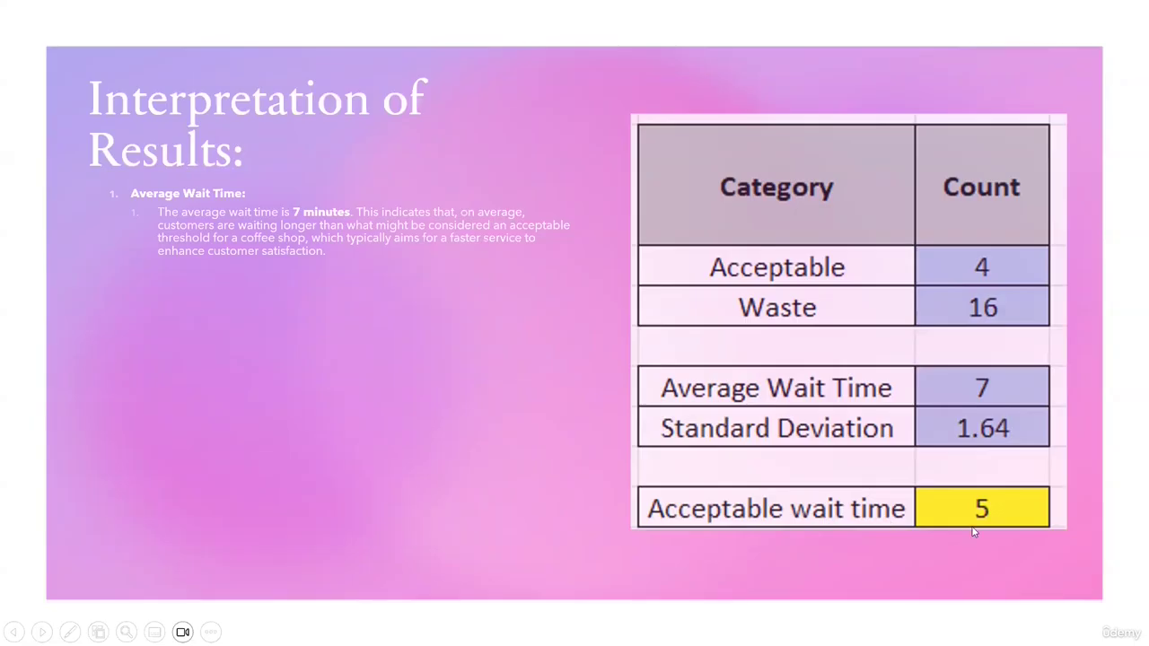
key("ctrl")
key("ctrl")
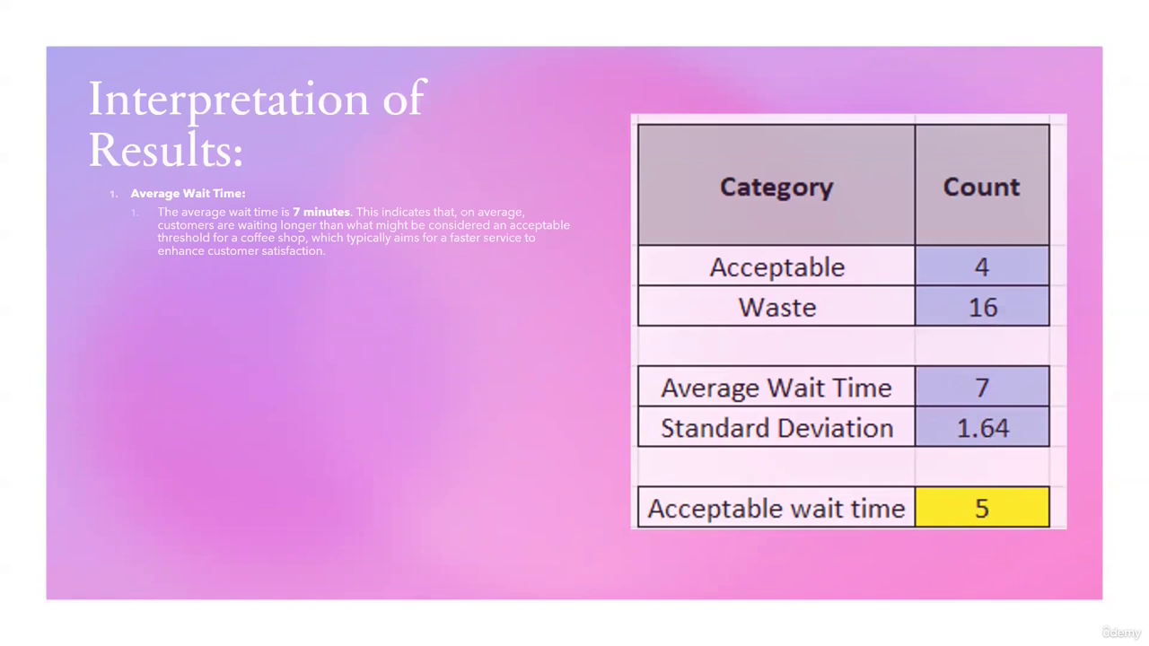
left_click(221, 359)
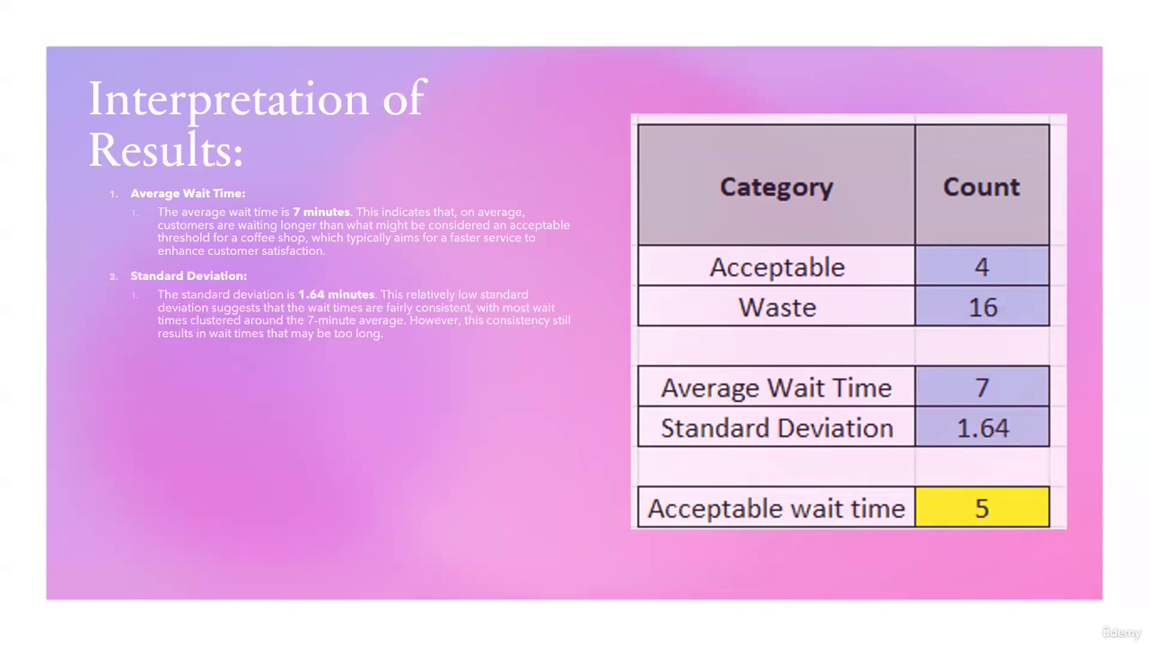